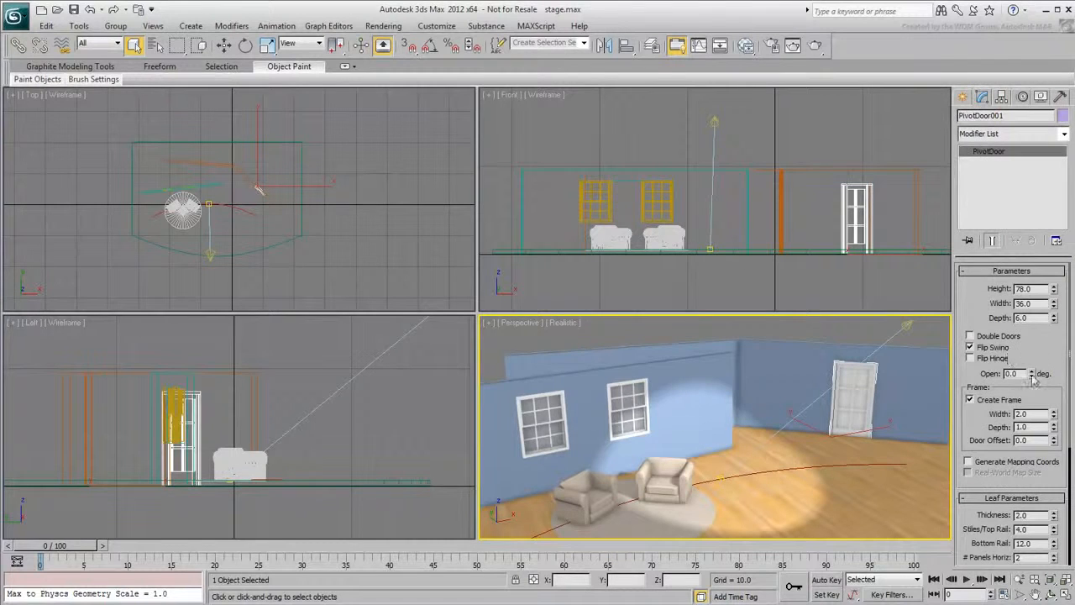
Step: Test the pivot door's Open angle, and test the Open percentage of the window nearest the door up to 100, returning it to 0
drag(1032, 373, 1044, 329)
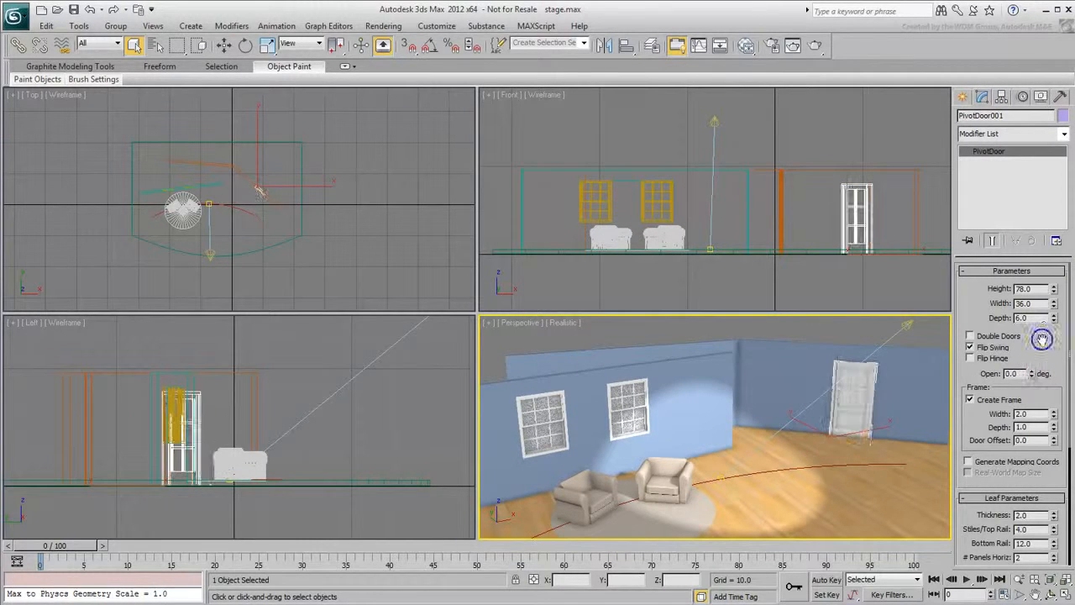
click(625, 425)
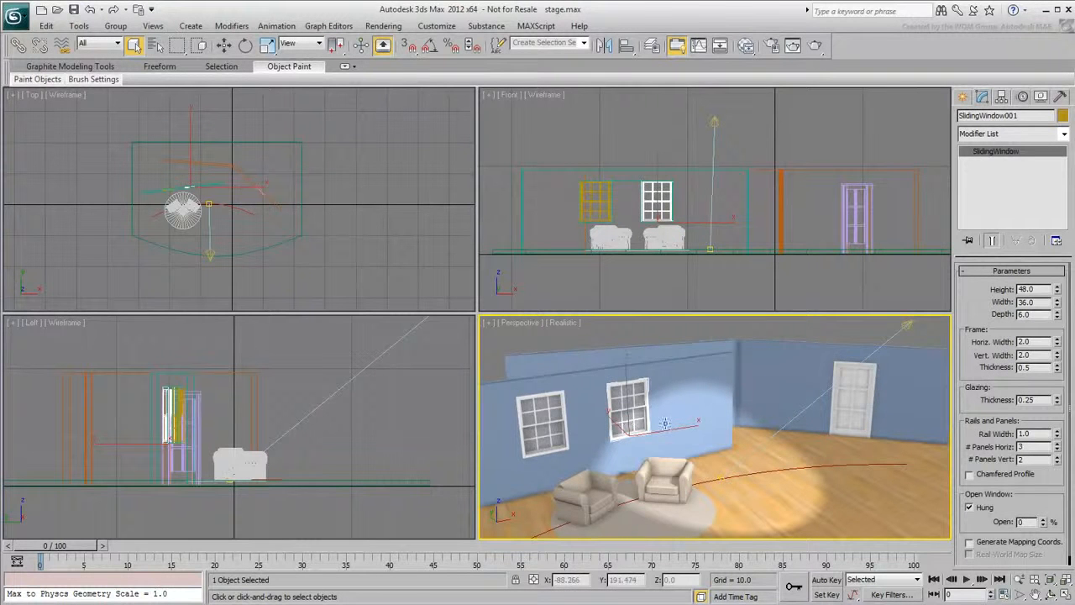
drag(1044, 523, 1048, 386)
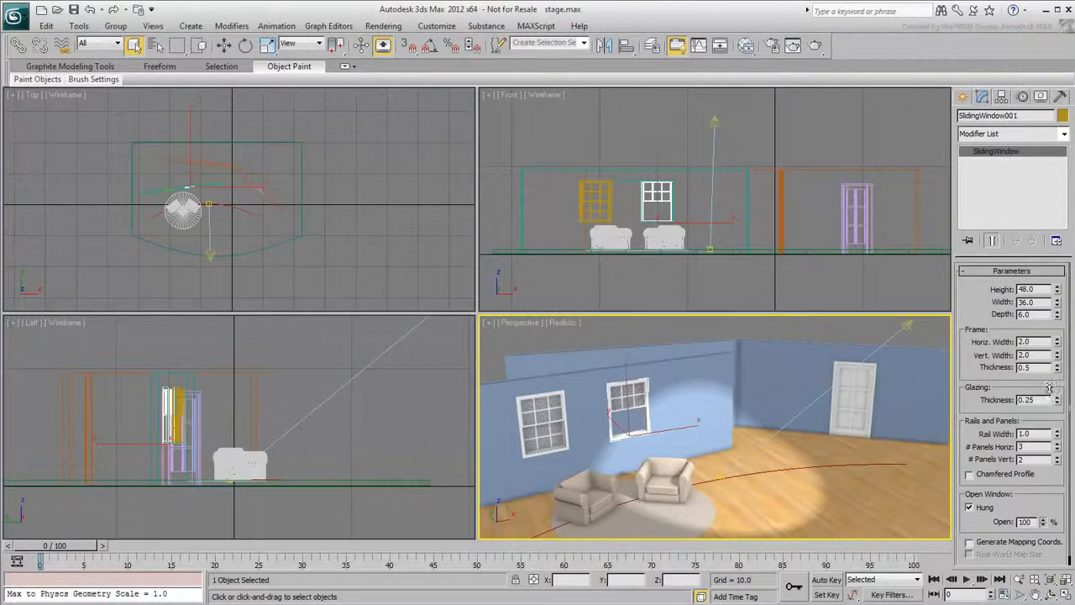
drag(1046, 451, 1041, 502)
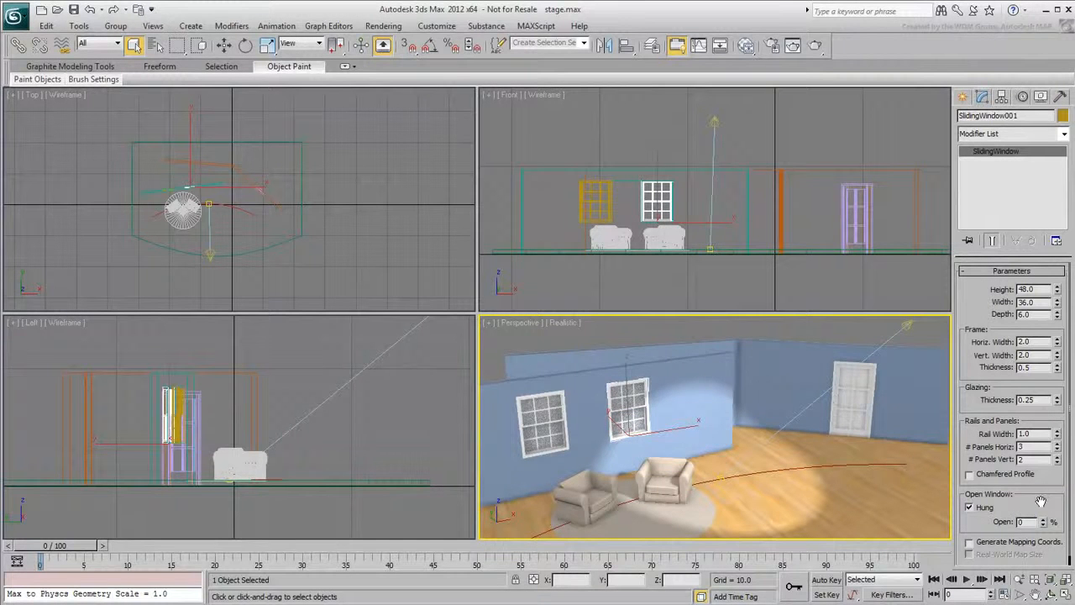
Step: Try moving the spotlight target along its arc with % Along Path, cancel the change and deselect the target
click(720, 477)
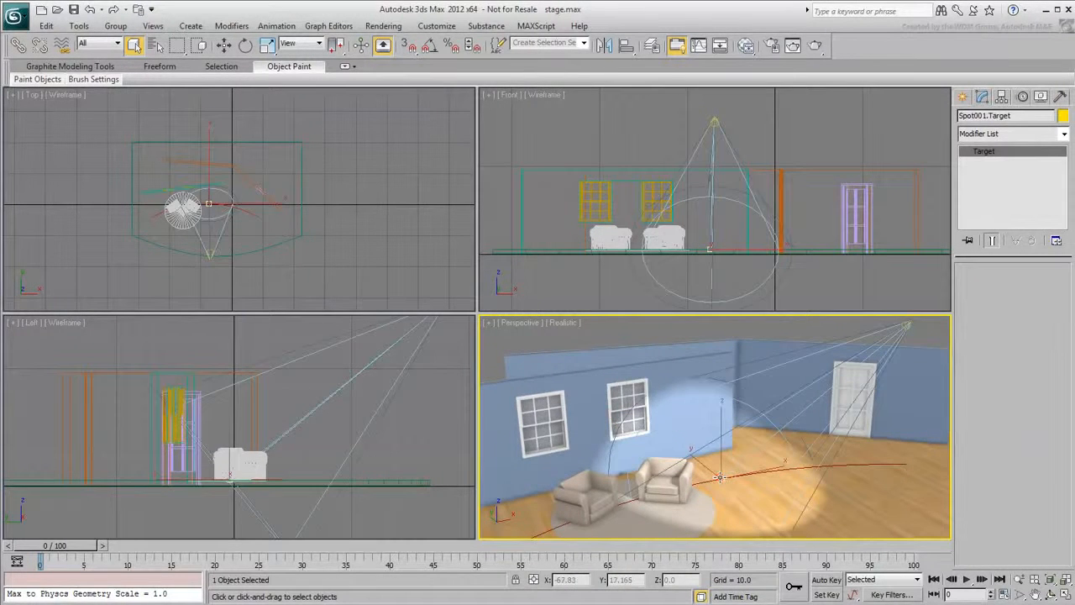
click(1022, 96)
drag(1066, 508, 1071, 262)
drag(1053, 419, 1046, 393)
right_click(1046, 393)
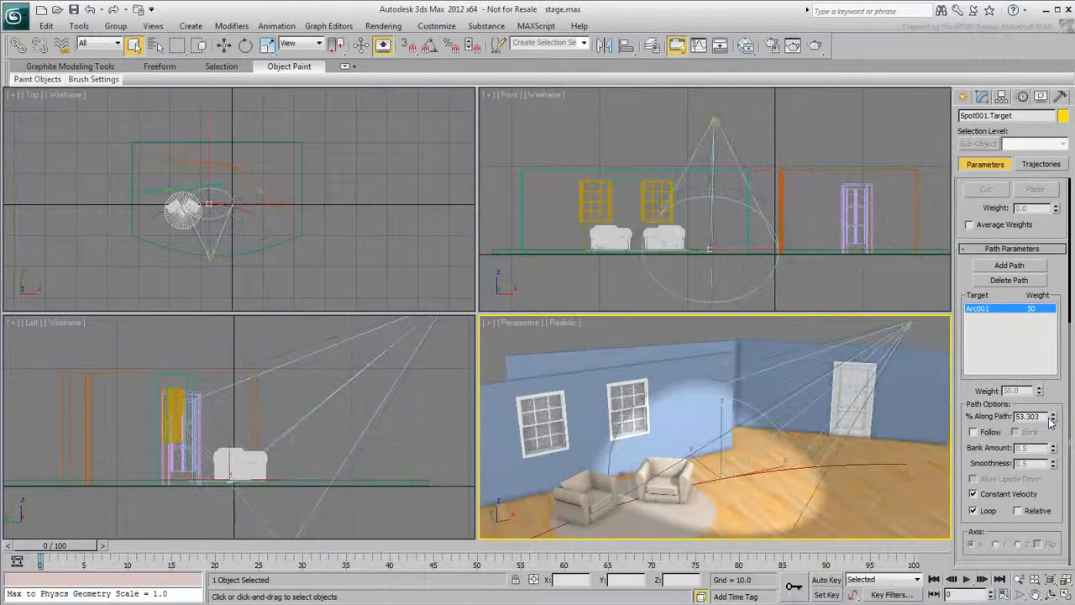
click(935, 338)
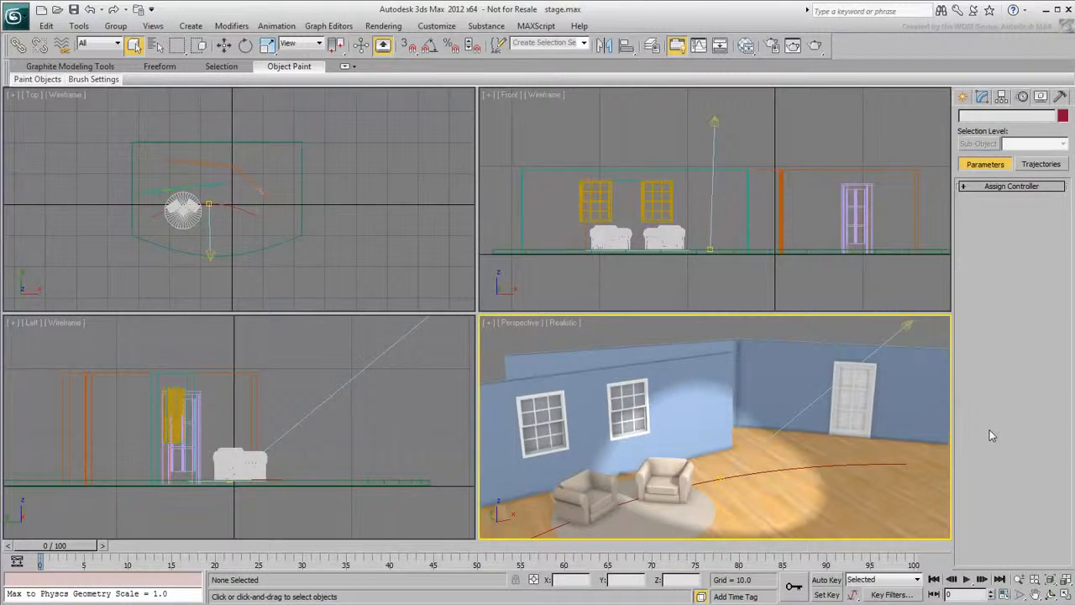
Step: Add an Attribute Holder modifier to the wall that contains the door
click(774, 367)
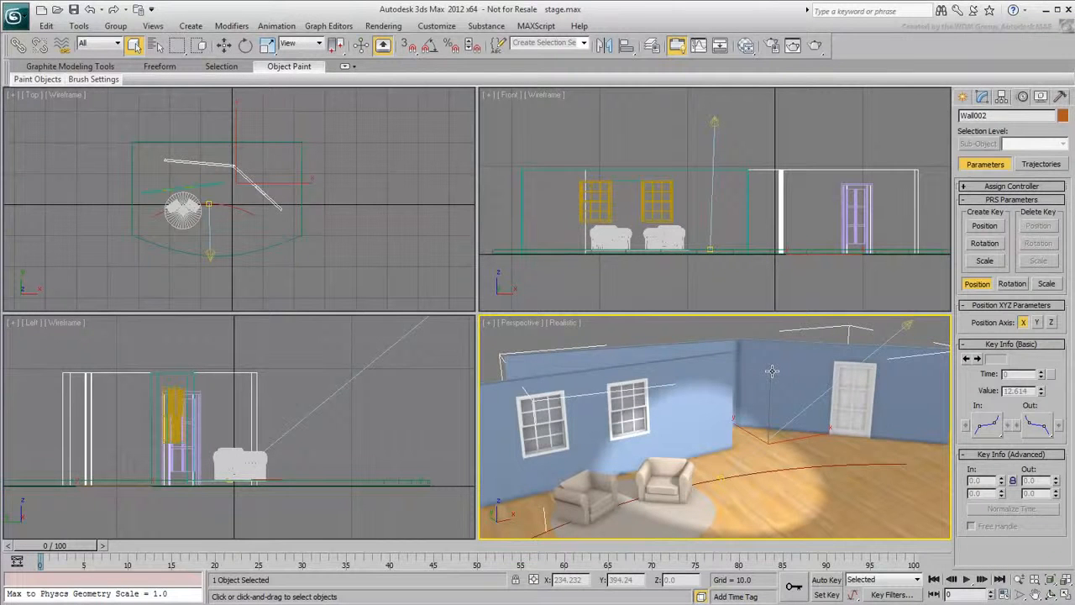
click(981, 95)
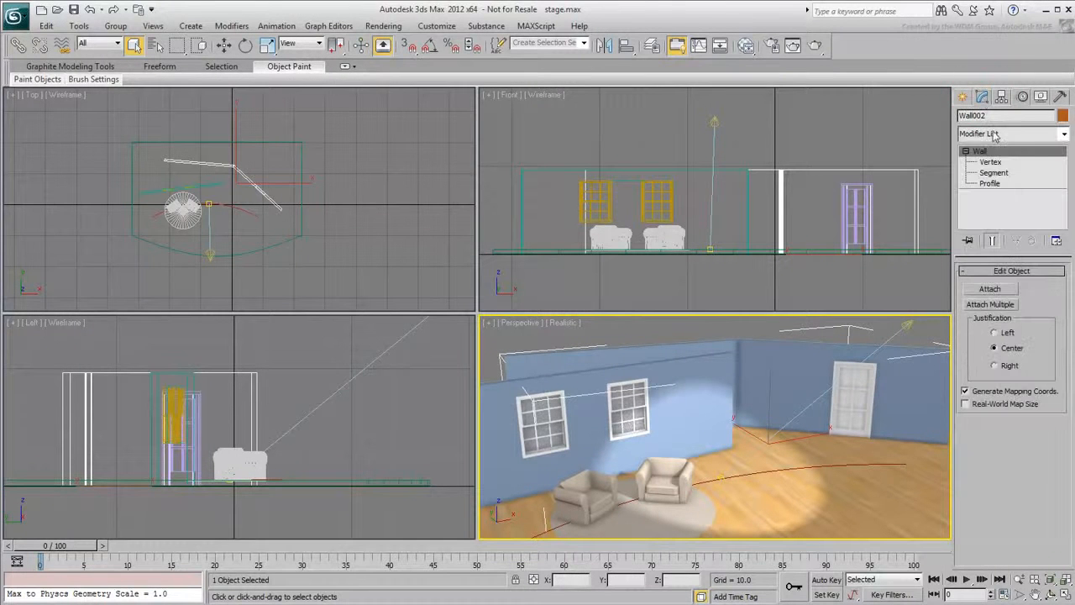
click(1064, 134)
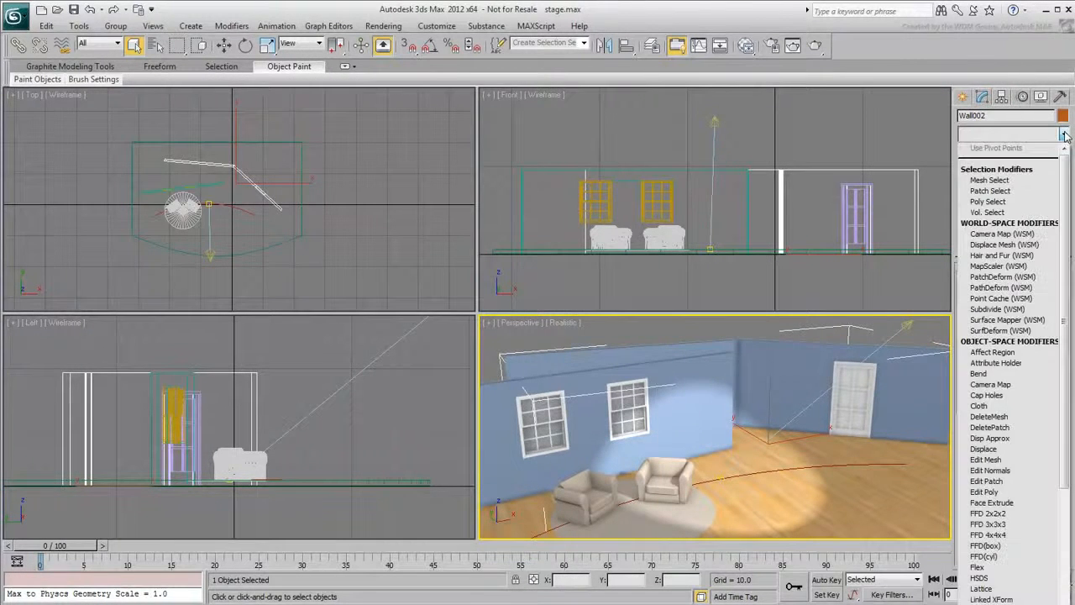
click(1012, 362)
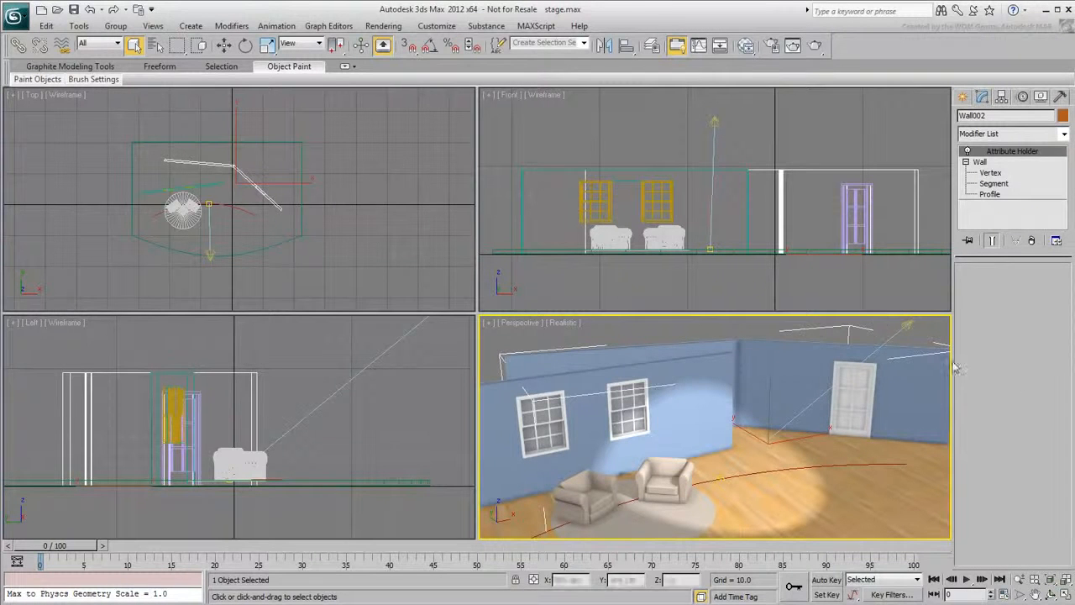
Step: Open the Parameter Editor and set up a Float parameter with the Slider UI type
click(276, 26)
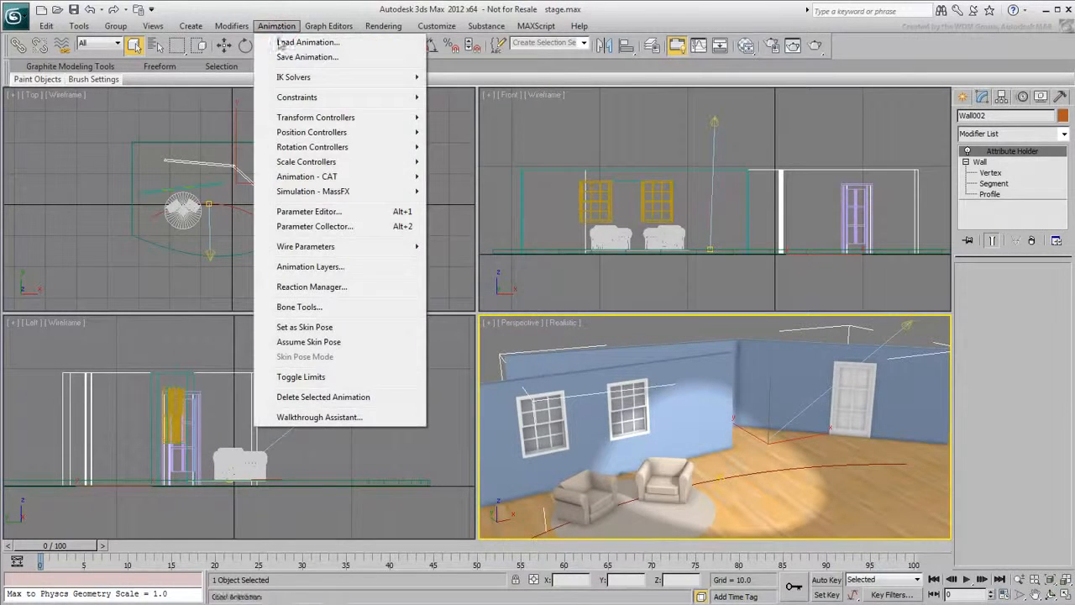
click(309, 211)
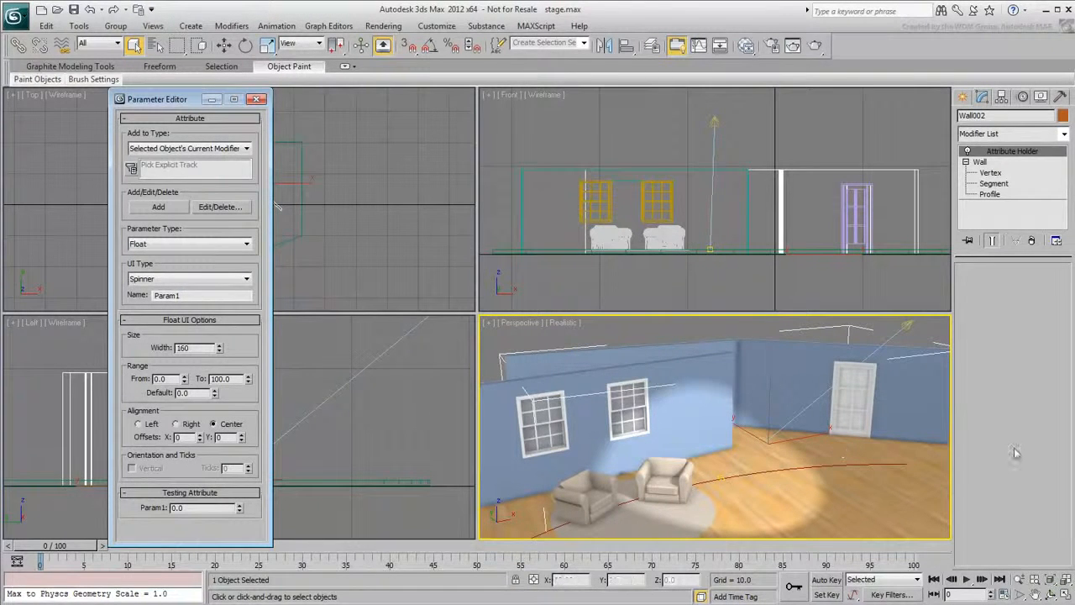
click(247, 244)
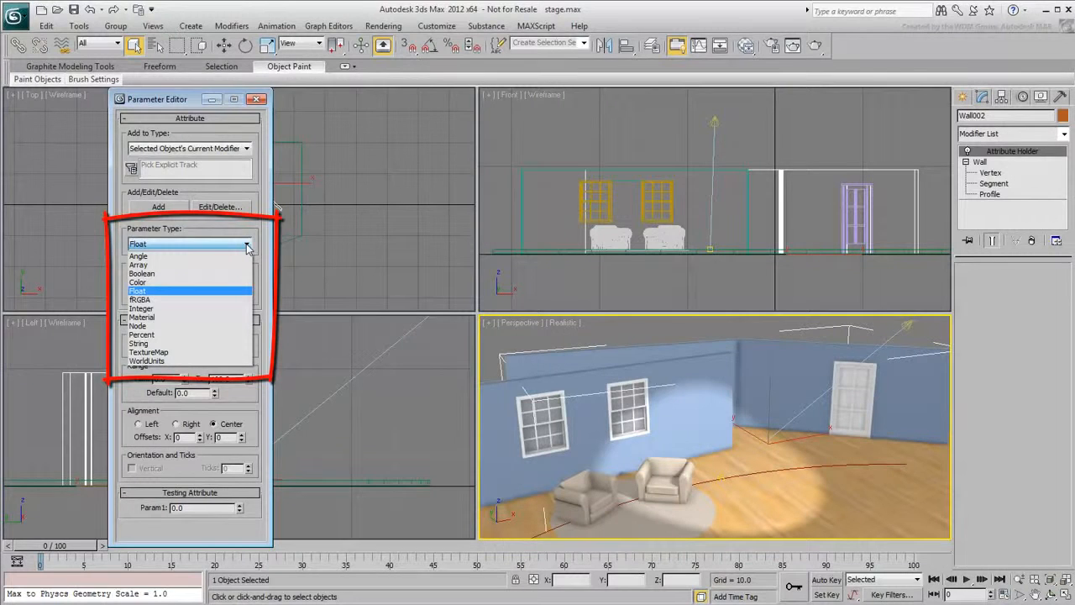
click(247, 244)
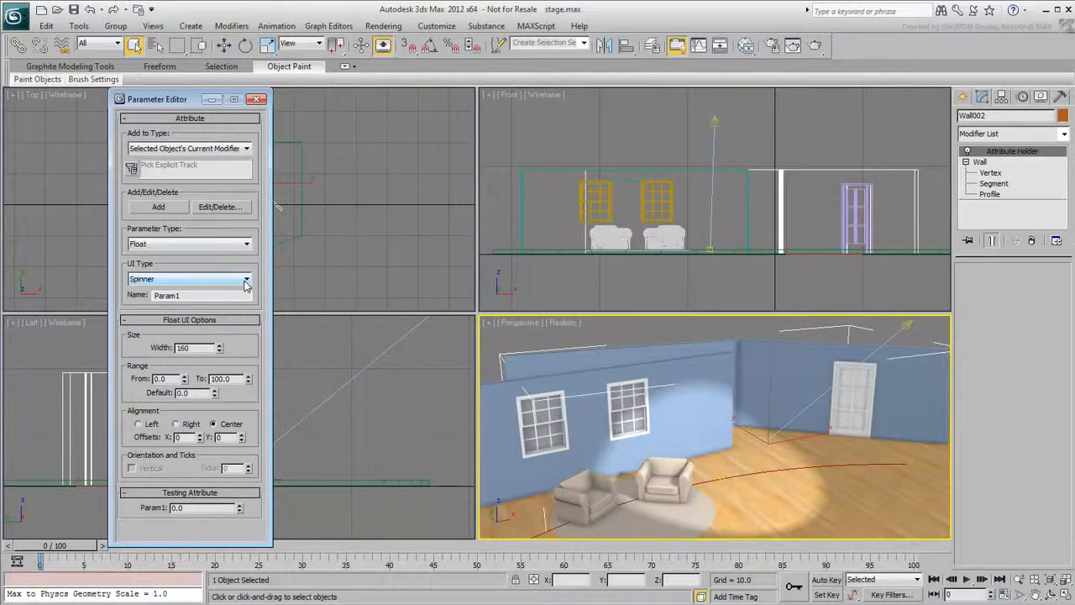
click(246, 280)
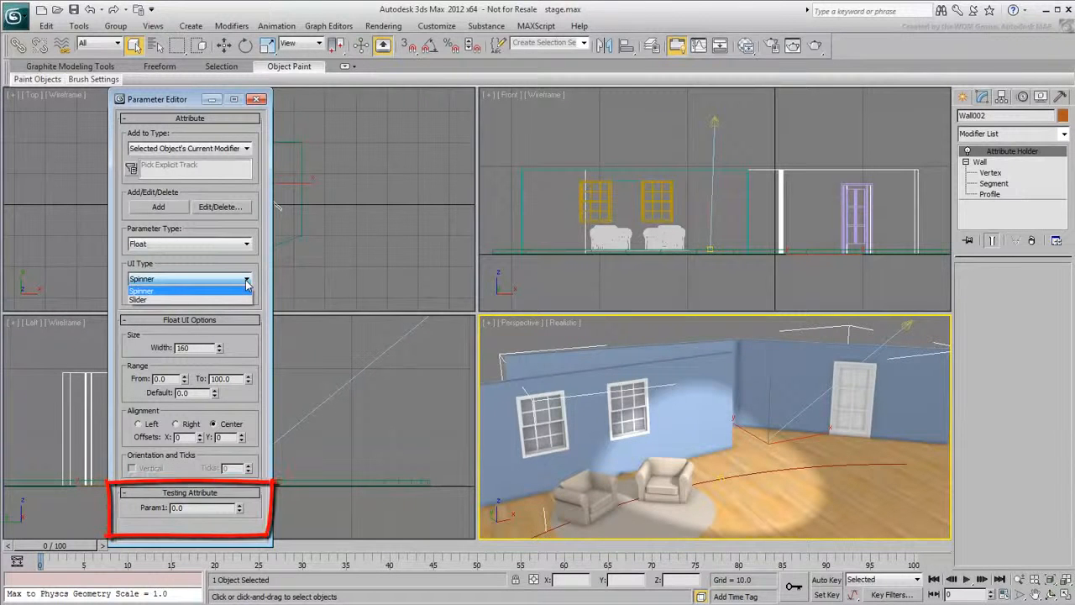
click(150, 300)
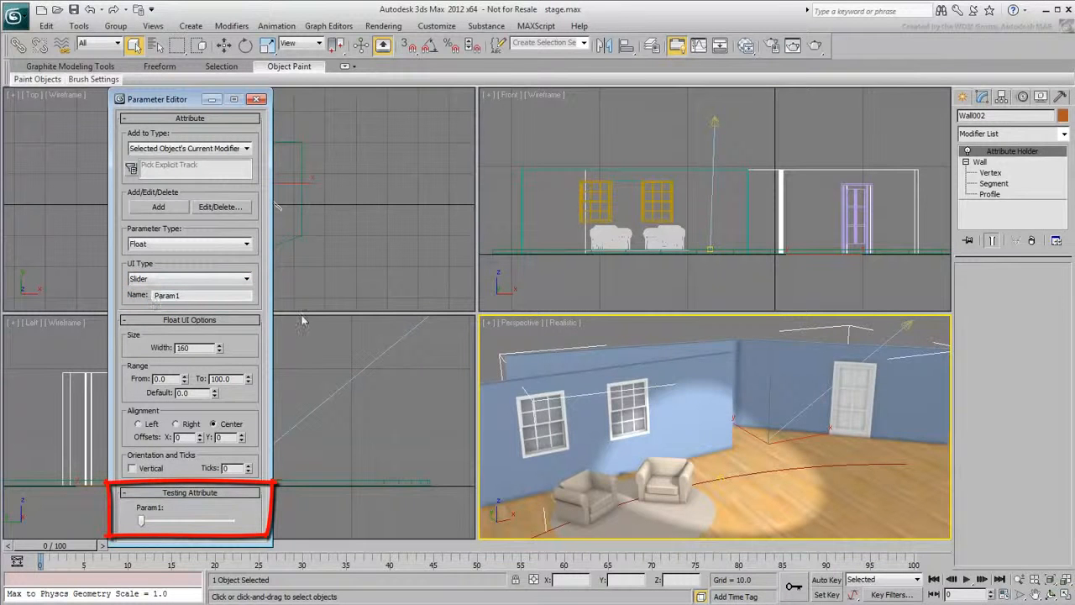
Step: Name the new parameter Door Opening and set the upper limit of its range to 170
double_click(192, 297)
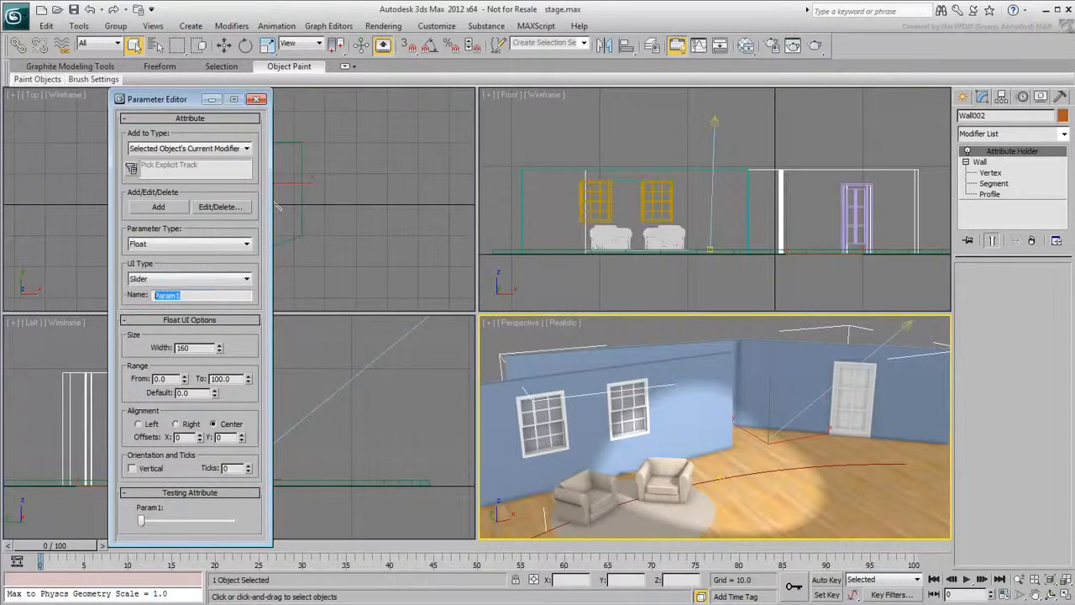
text(Door Opening)
key(Return)
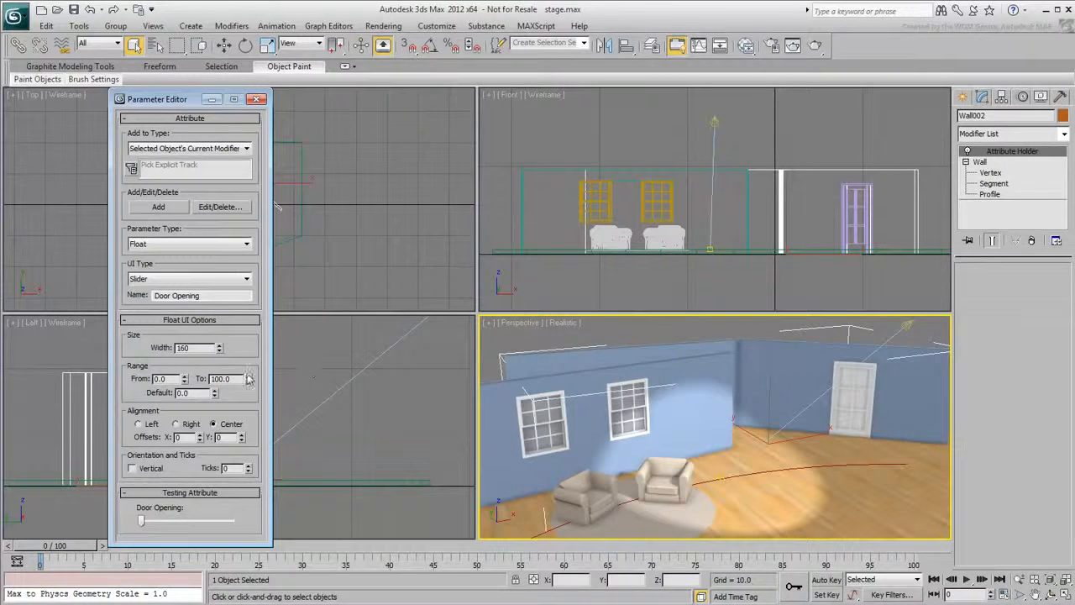
drag(235, 377, 202, 376)
text(170)
key(Return)
click(378, 422)
key(ctrl+z)
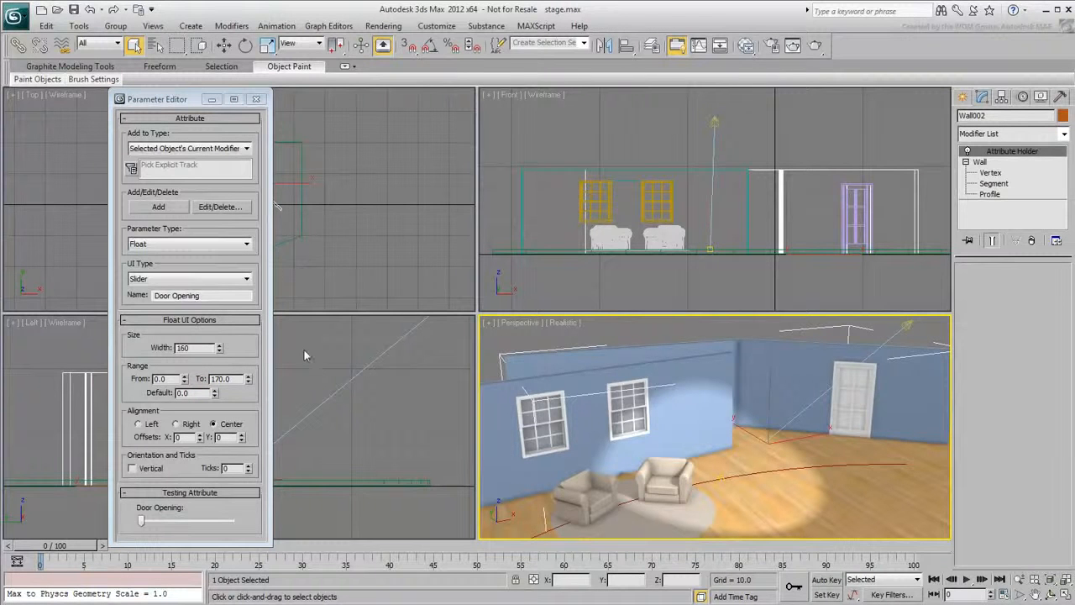
Step: Add the Door Opening attribute to the wall's current modifier, keeping Selected Object's Current Modifier as the add-to type
click(246, 149)
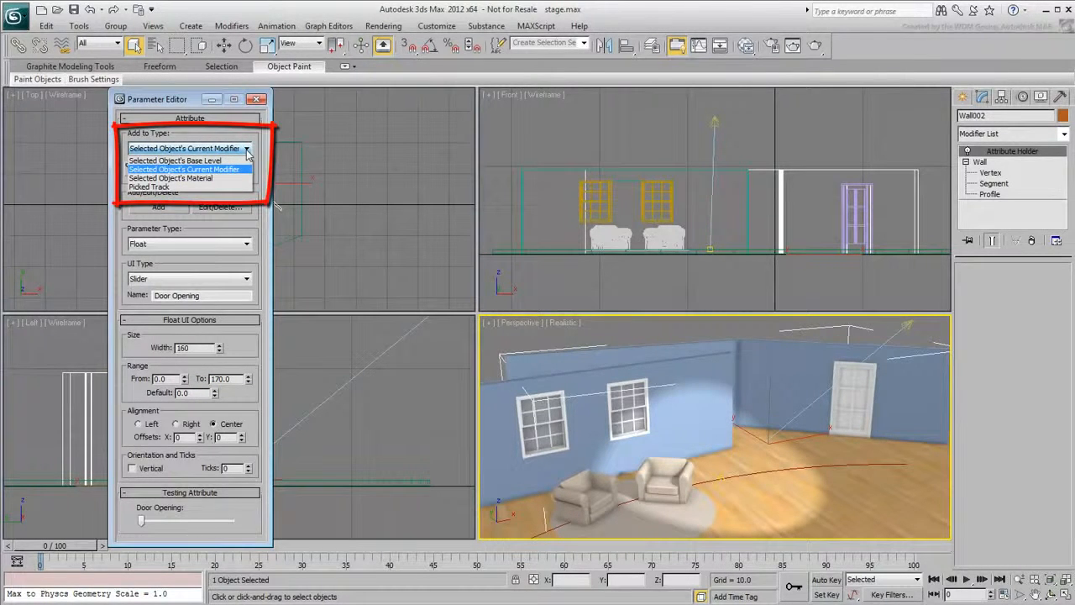
click(248, 152)
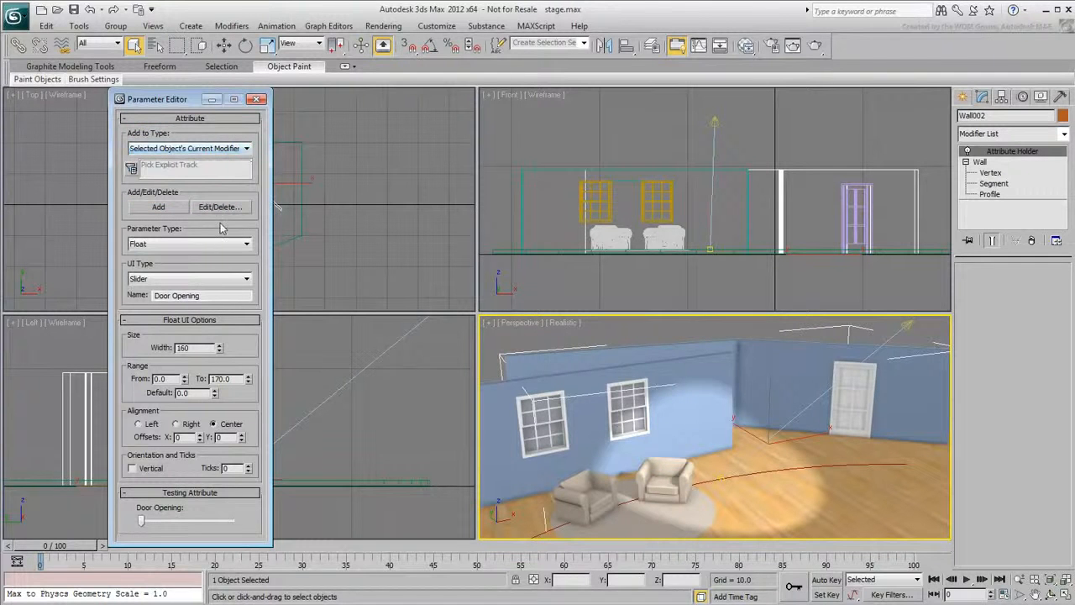
click(160, 207)
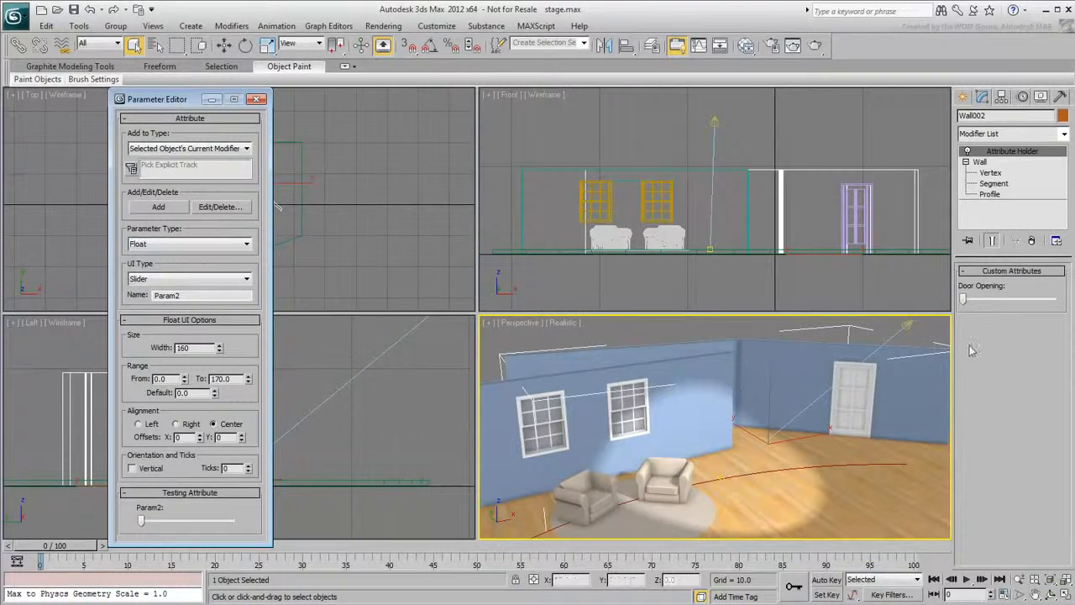
mouse_move(963, 299)
mouse_down()
mouse_move(1055, 301)
mouse_move(963, 300)
mouse_up()
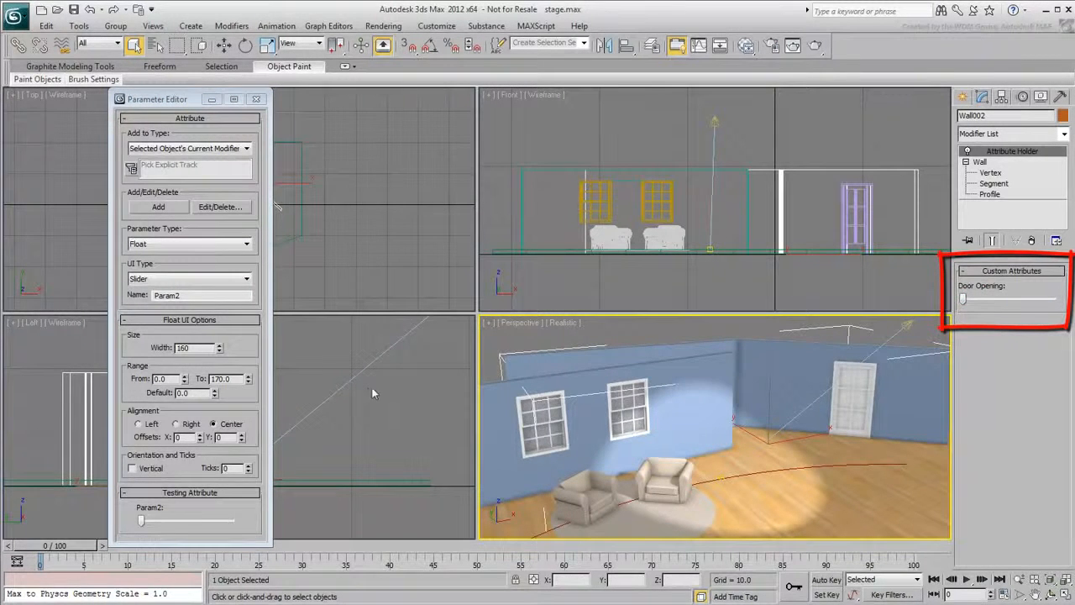
Step: Maximize the Perspective view and start wiring the wall's Door Opening custom attribute to the pivot door's Open (degrees) parameter
click(1064, 594)
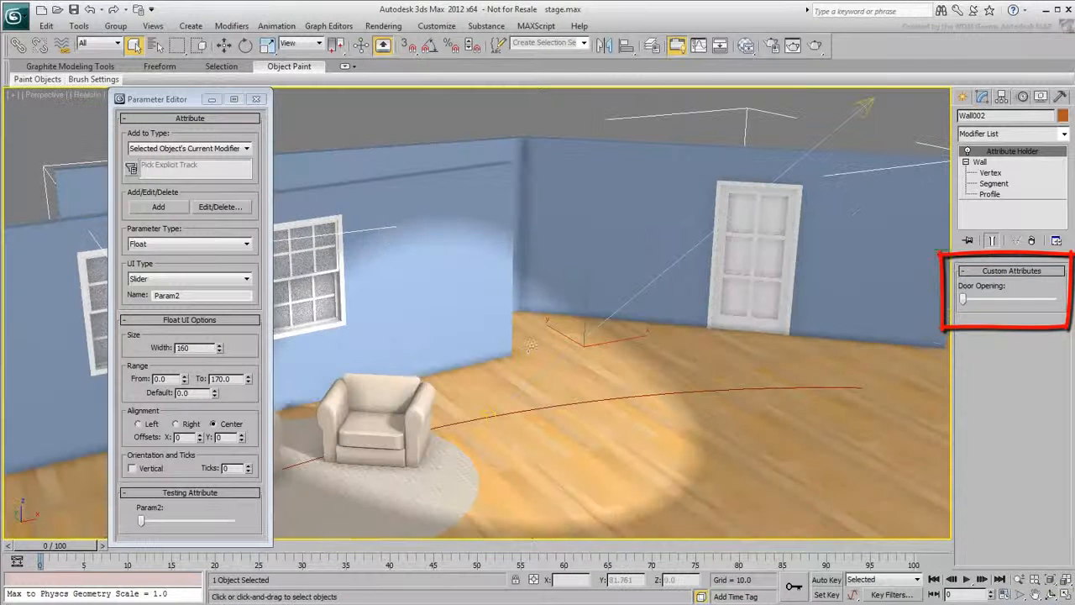
right_click(534, 183)
click(566, 294)
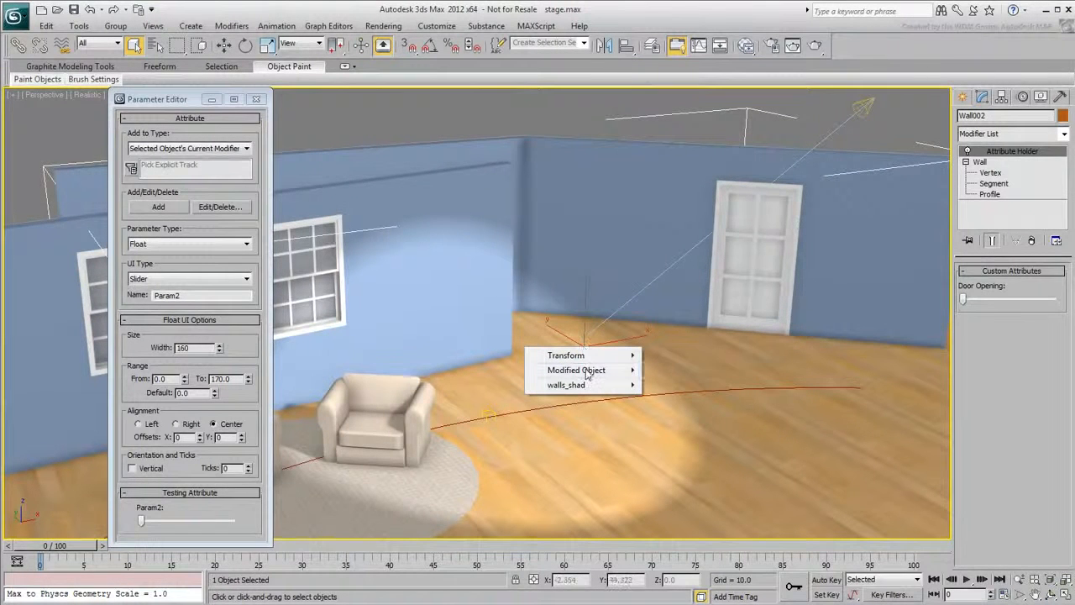
click(588, 369)
mouse_move(690, 374)
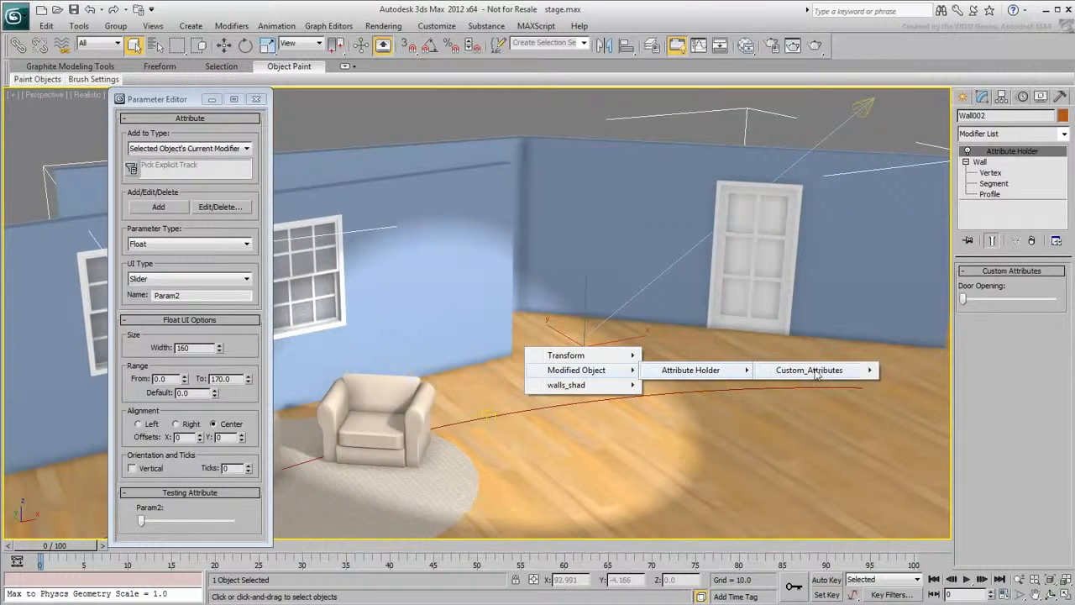
mouse_move(815, 374)
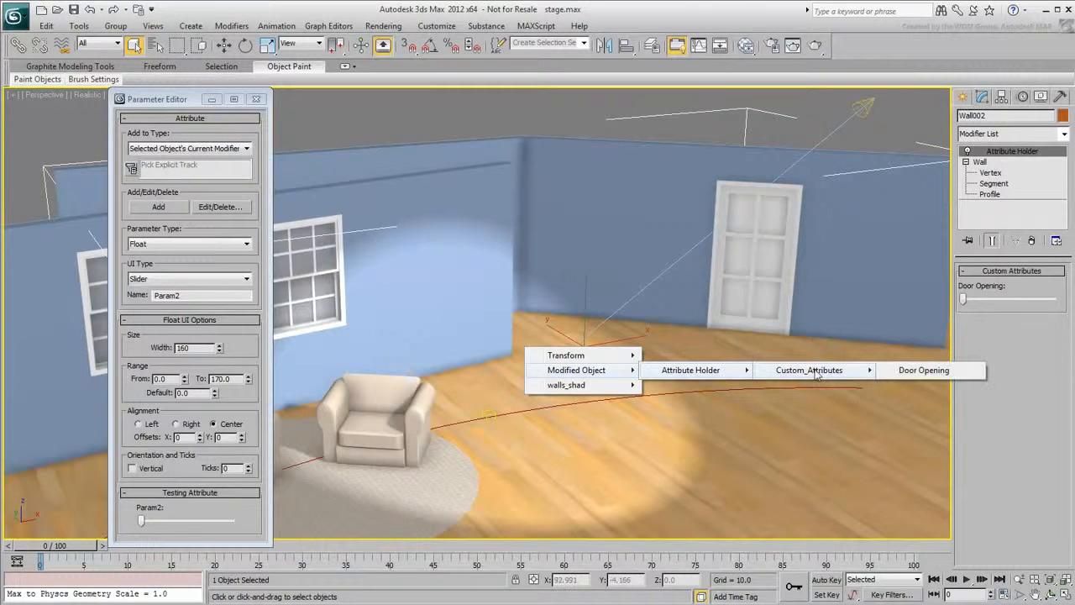
click(920, 372)
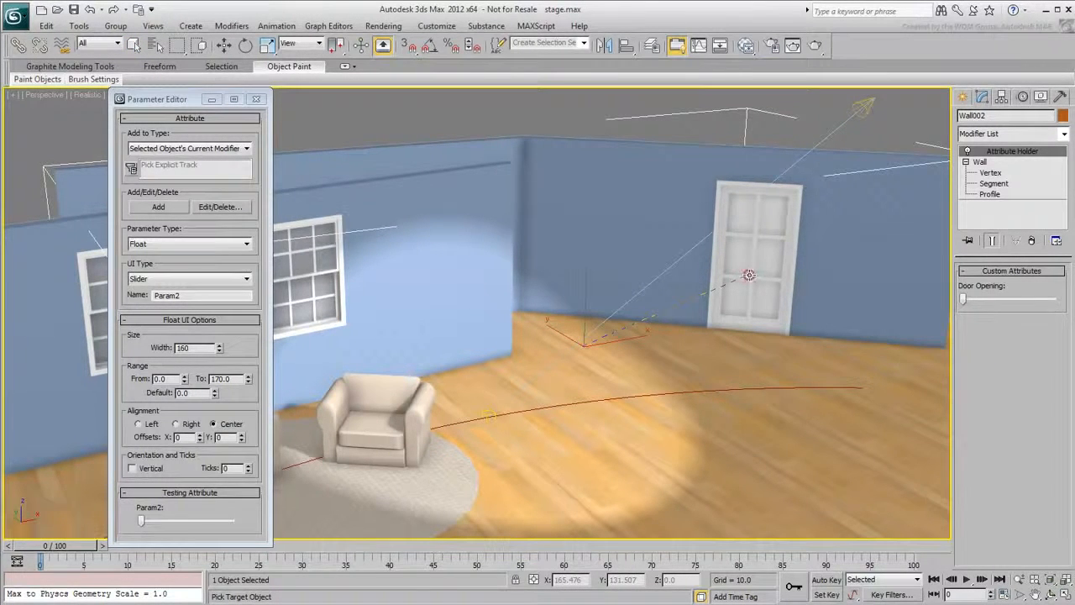
click(749, 275)
mouse_move(751, 303)
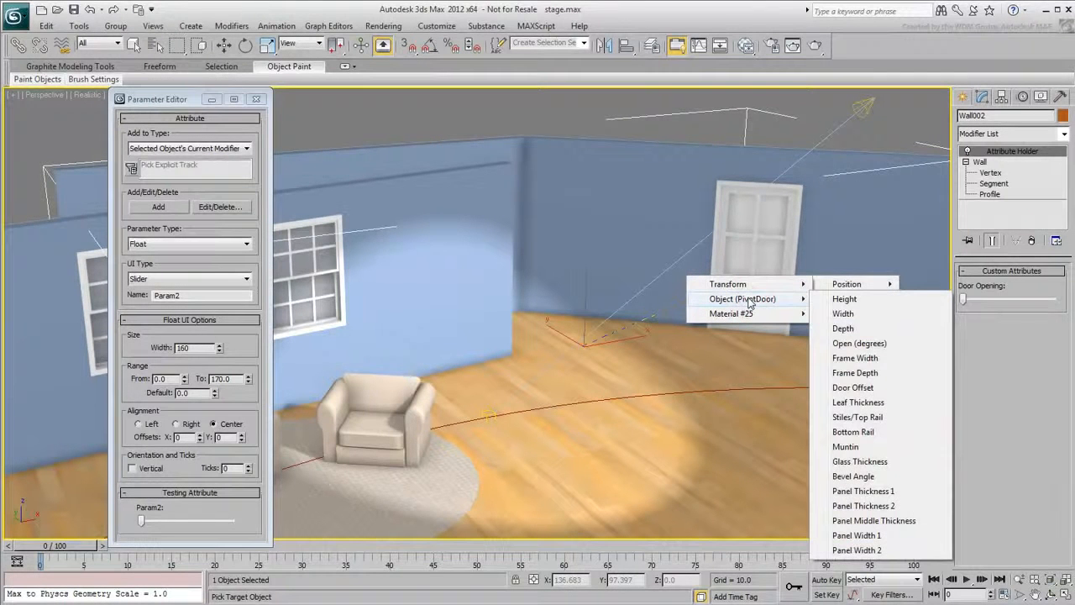
click(855, 349)
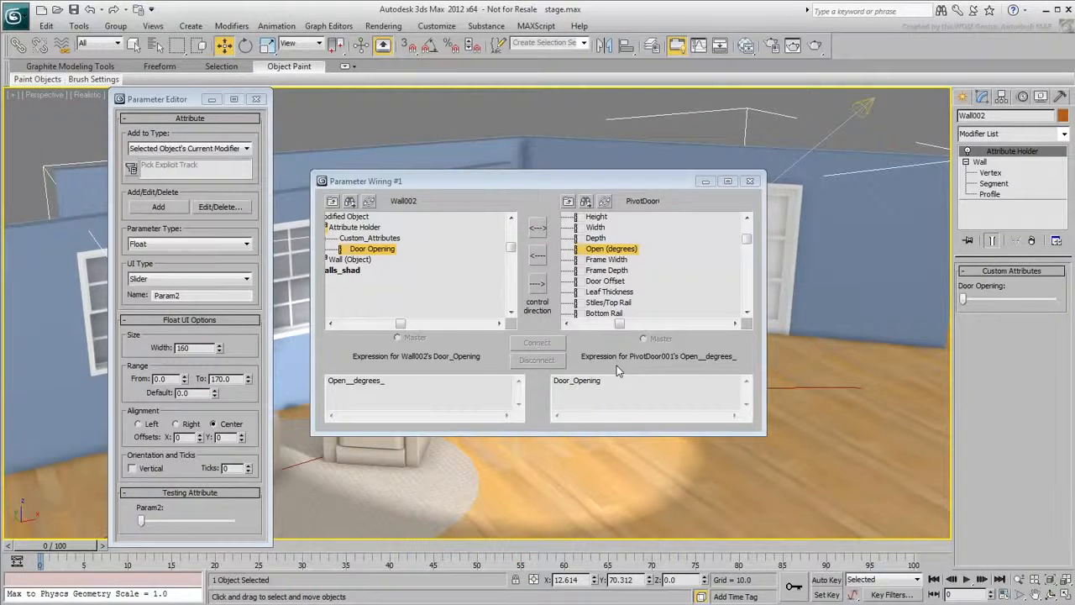
Step: Set the control direction between Door Opening and Open (degrees) to two-way and connect the two parameters
click(538, 284)
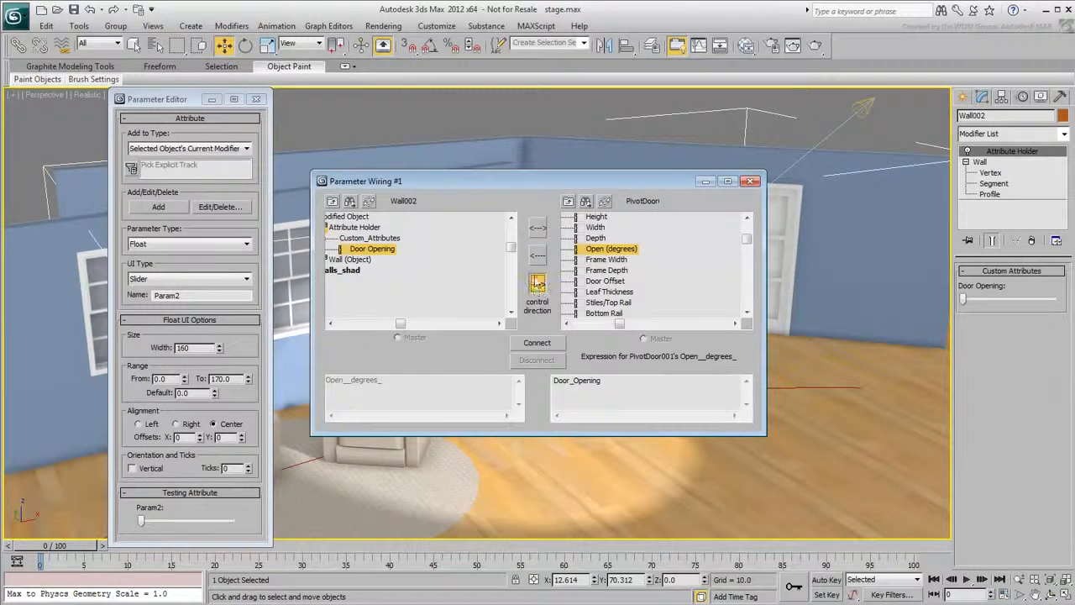
click(538, 257)
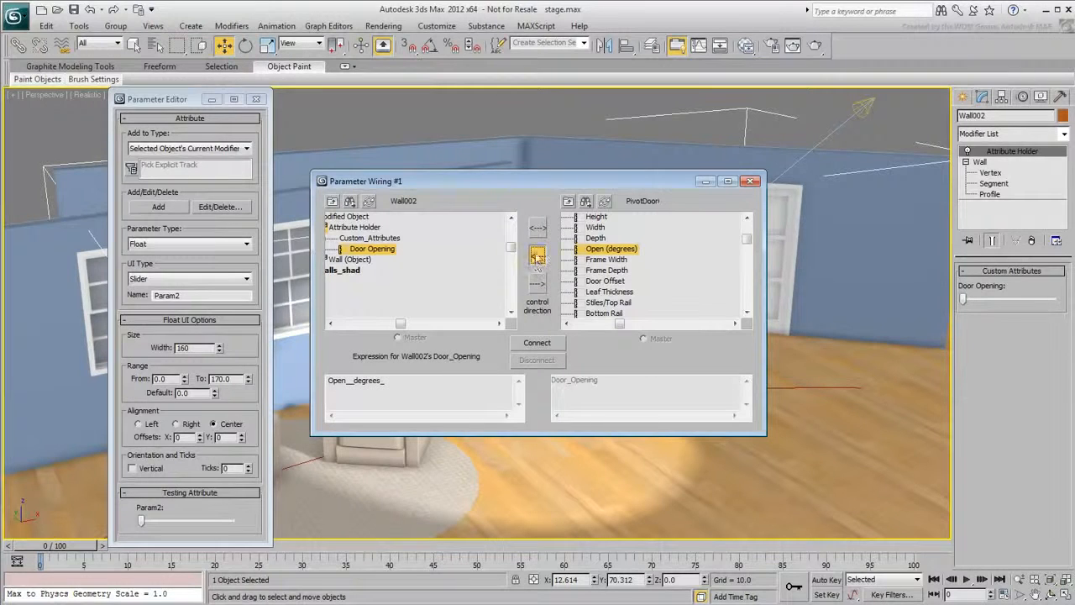
click(538, 228)
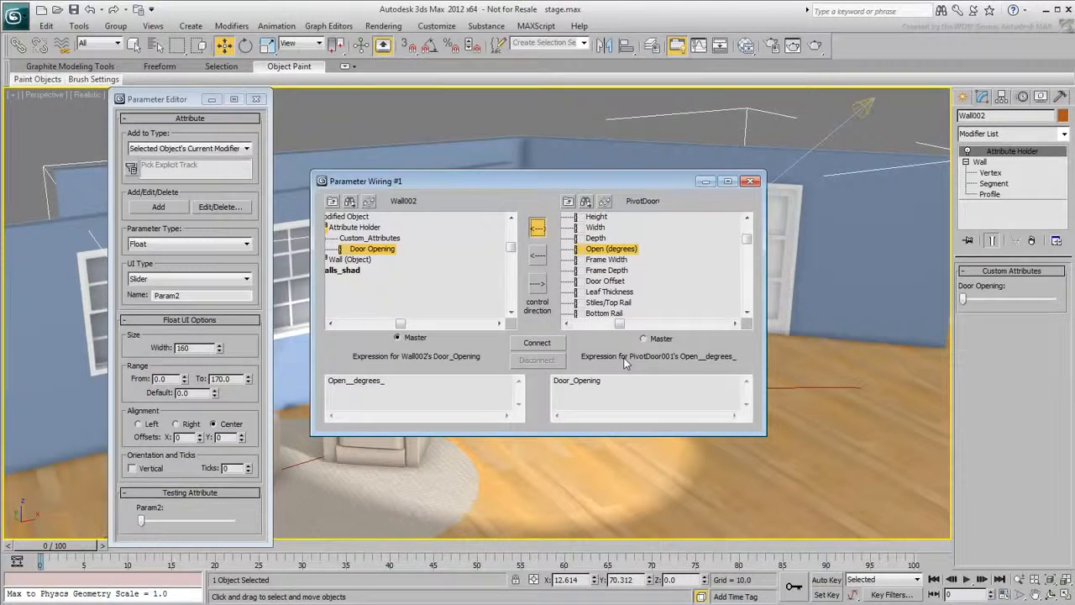
click(533, 346)
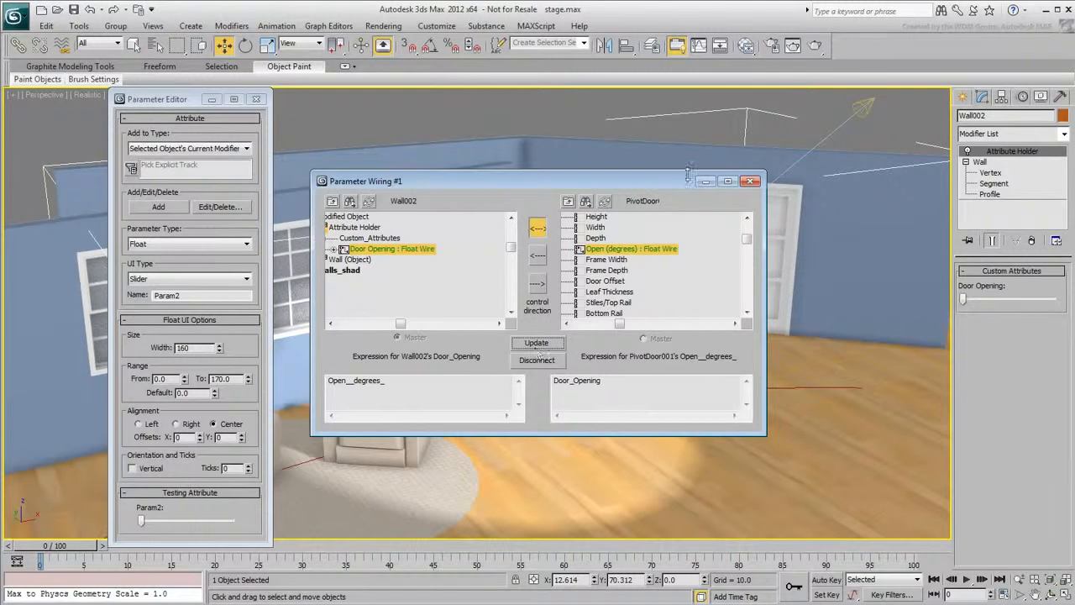
Step: Test the wall's Door Opening slider with the wiring dialog moved clear of the door, and close that dialog
drag(643, 182, 588, 339)
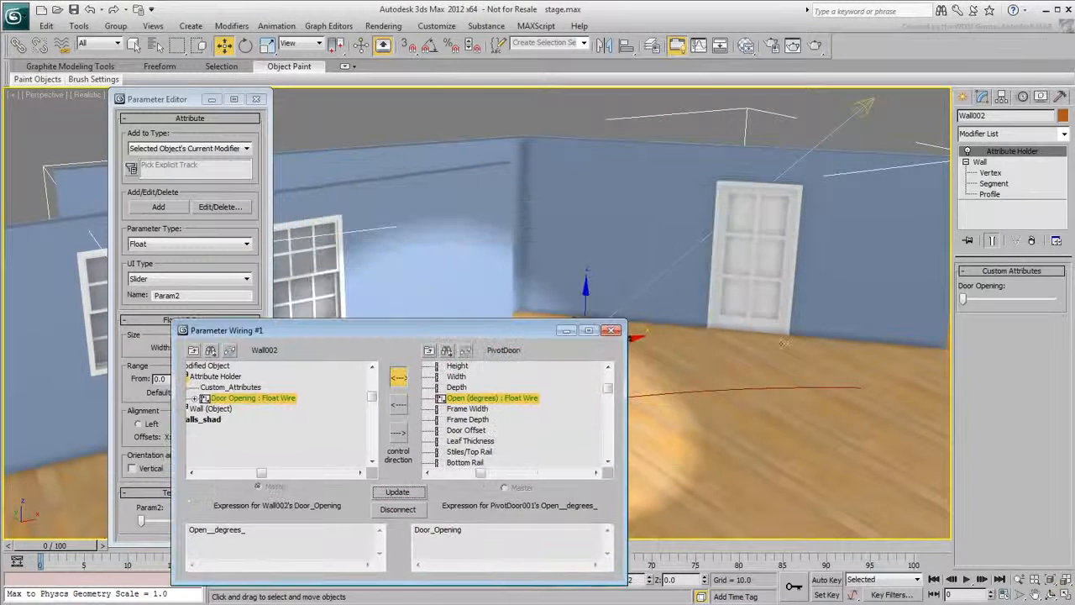
mouse_move(963, 299)
mouse_down()
mouse_move(1057, 301)
mouse_move(958, 301)
mouse_up()
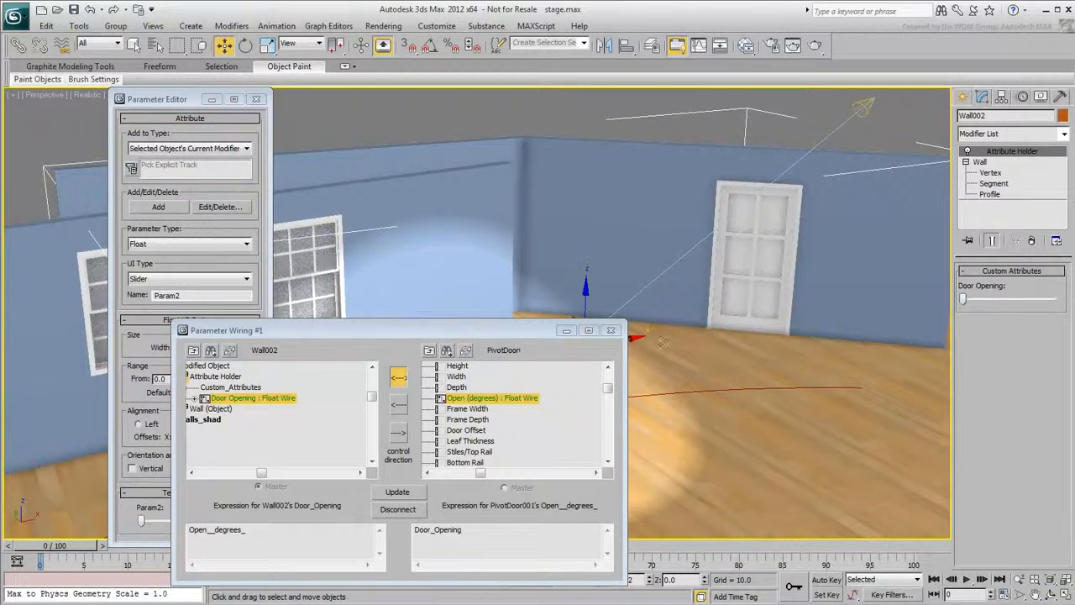
click(611, 330)
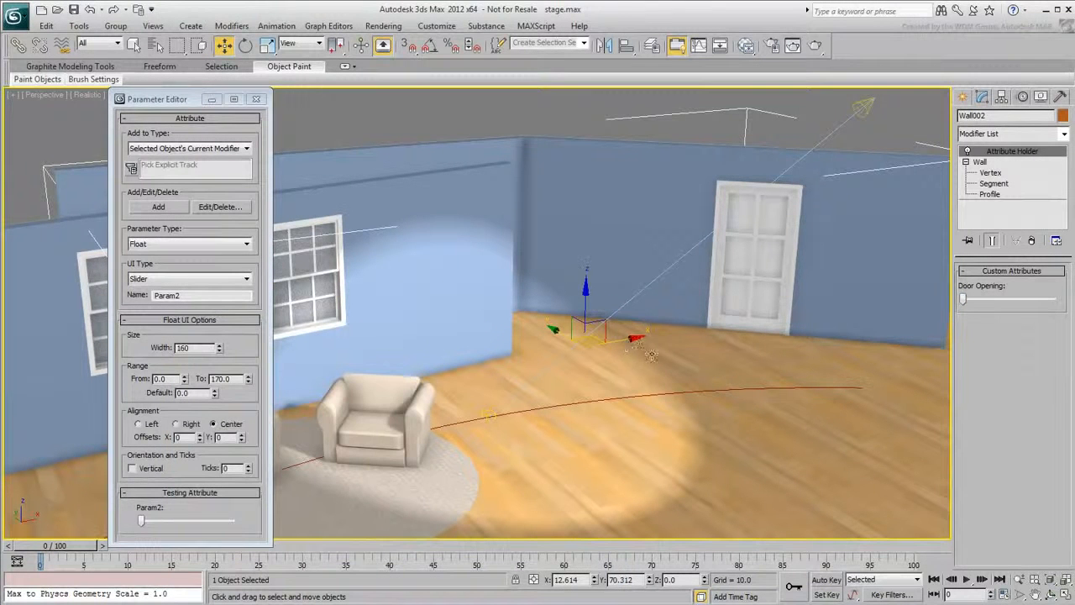
Step: Name the next slider parameter Window 1 Open, set its upper range limit to 90, and add it to the wall
double_click(216, 295)
text(Window 1 Open)
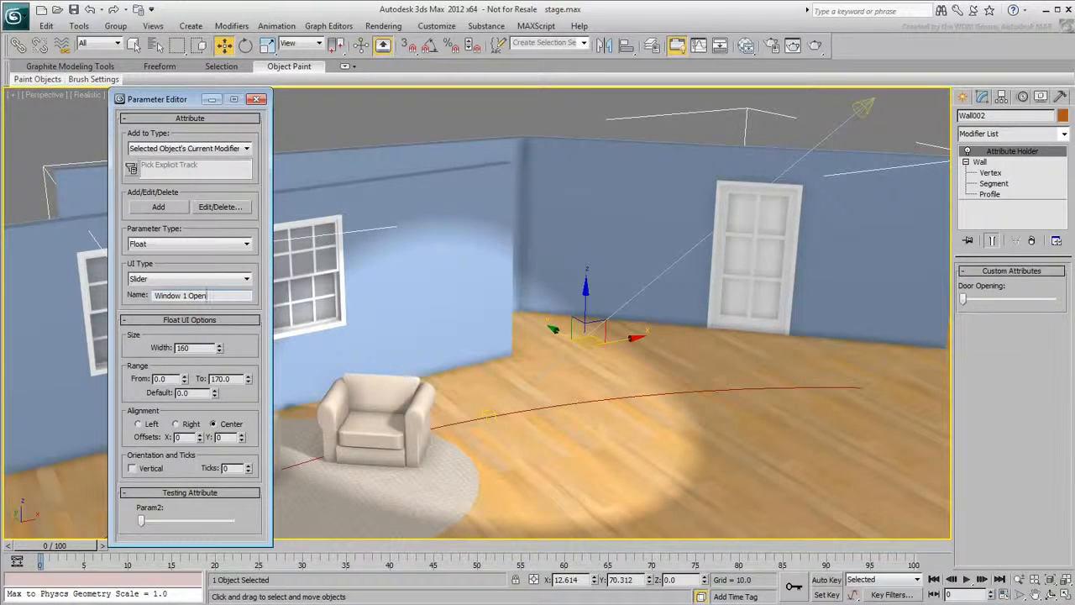
key(Return)
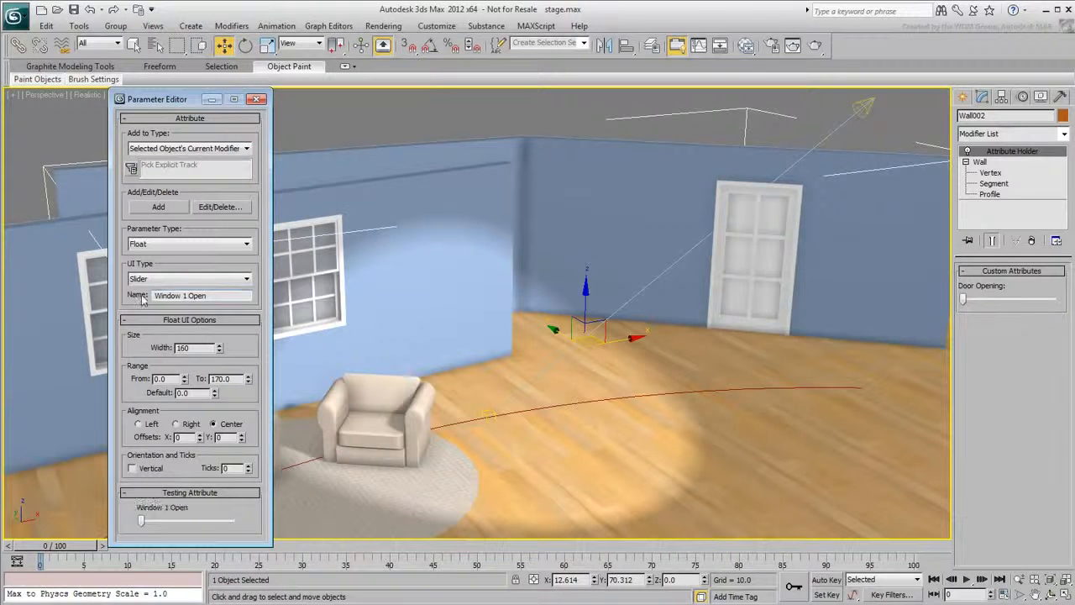
double_click(216, 379)
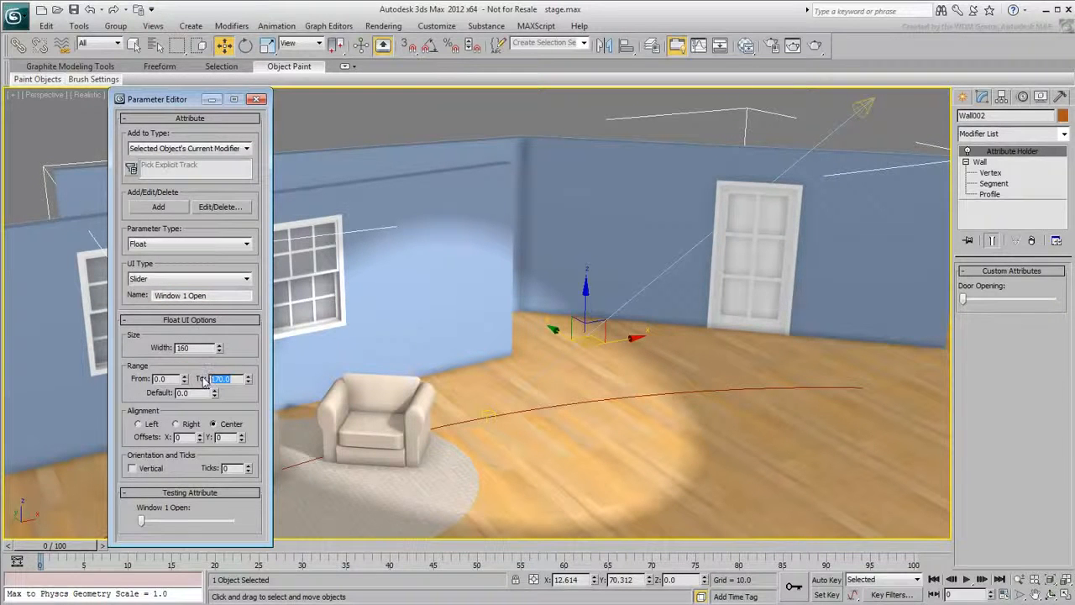
text(90)
key(Return)
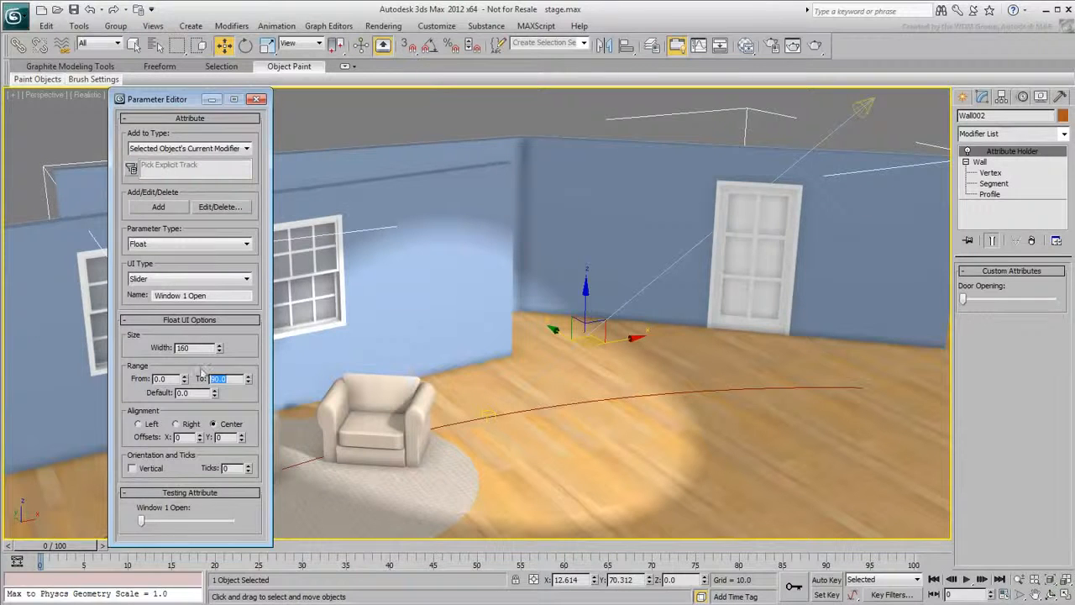
click(159, 208)
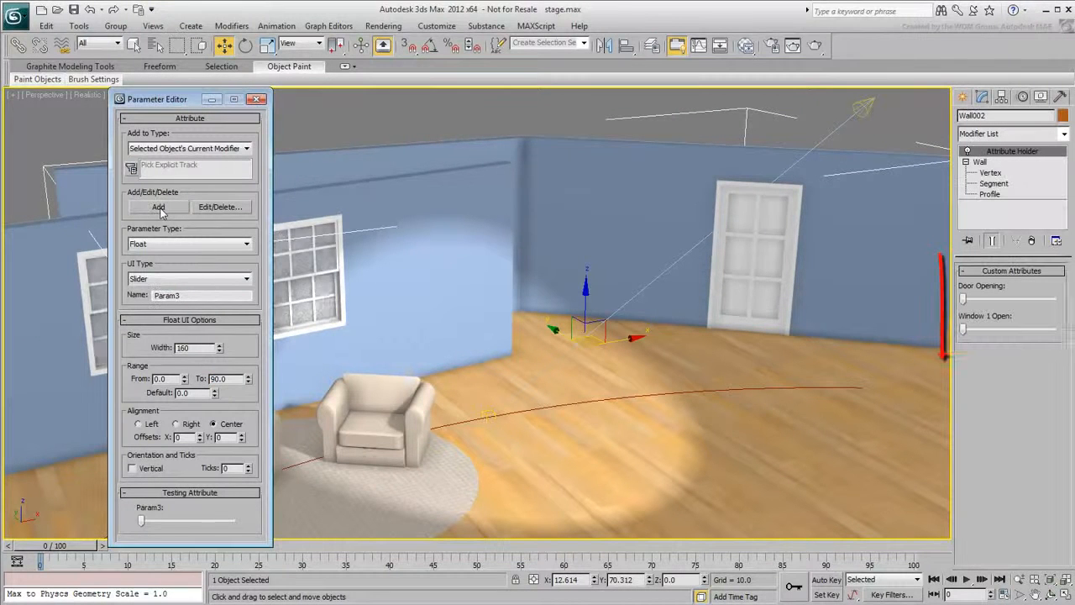
drag(966, 335, 938, 335)
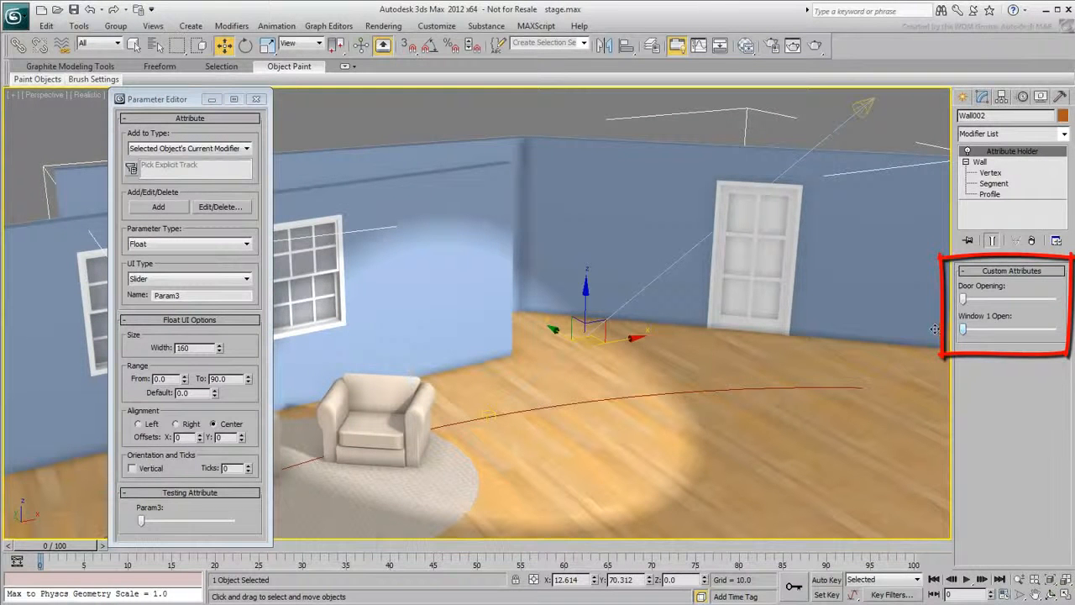
Step: Start wiring the wall's Window 1 Open custom attribute to the Percent Open parameter of the sliding window nearest the room corner
right_click(538, 246)
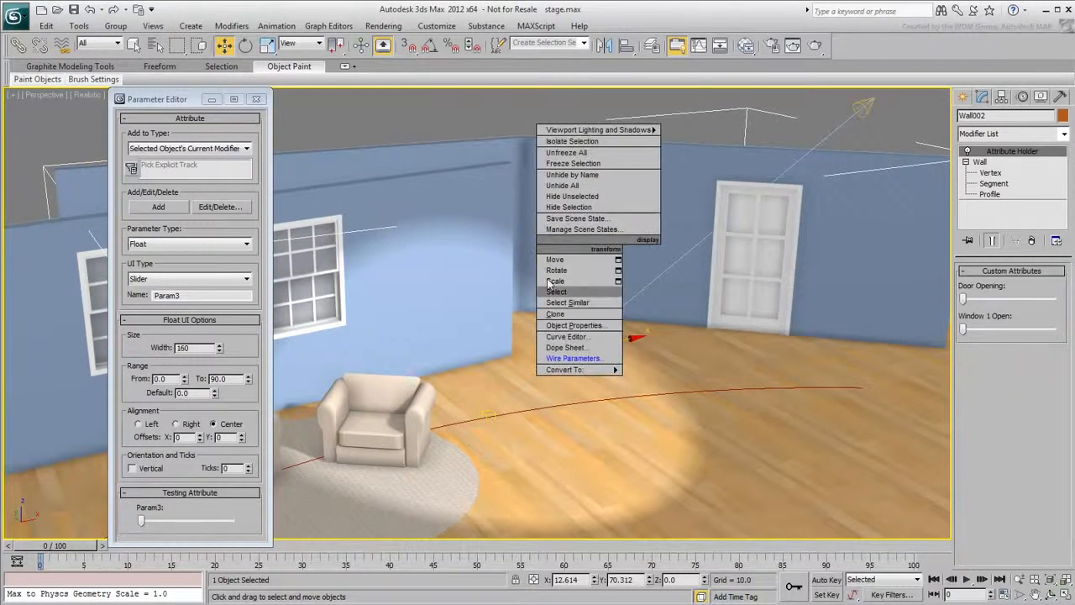
click(567, 358)
click(586, 370)
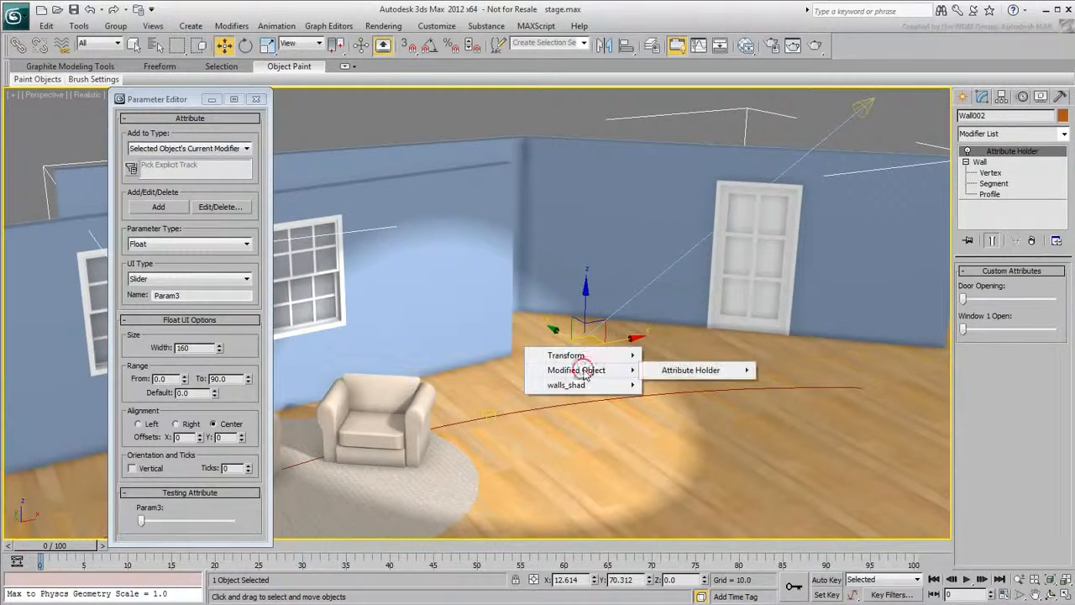
click(679, 369)
click(785, 371)
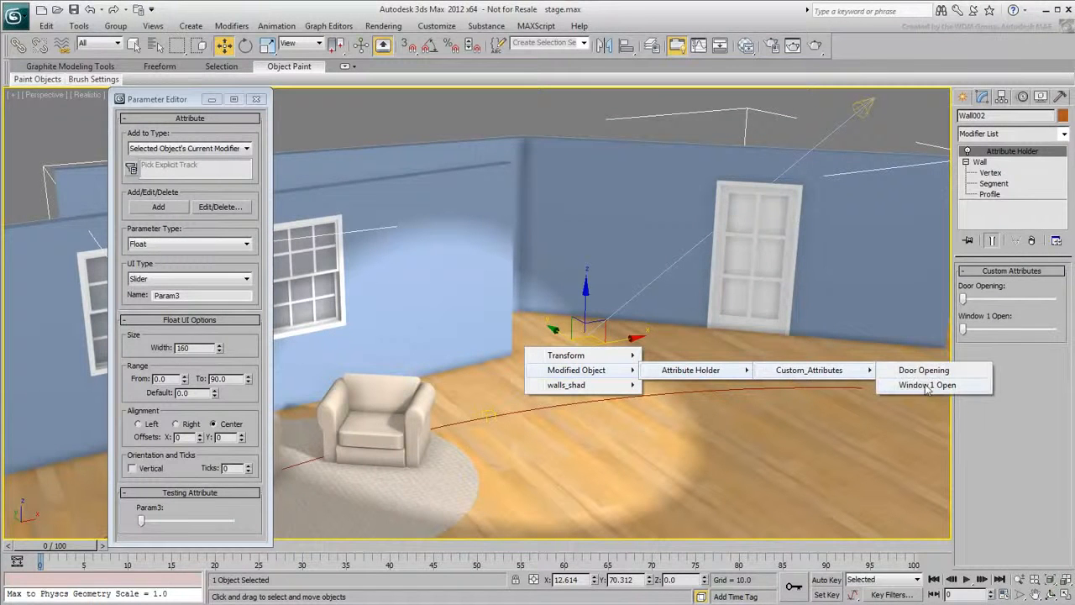
click(926, 384)
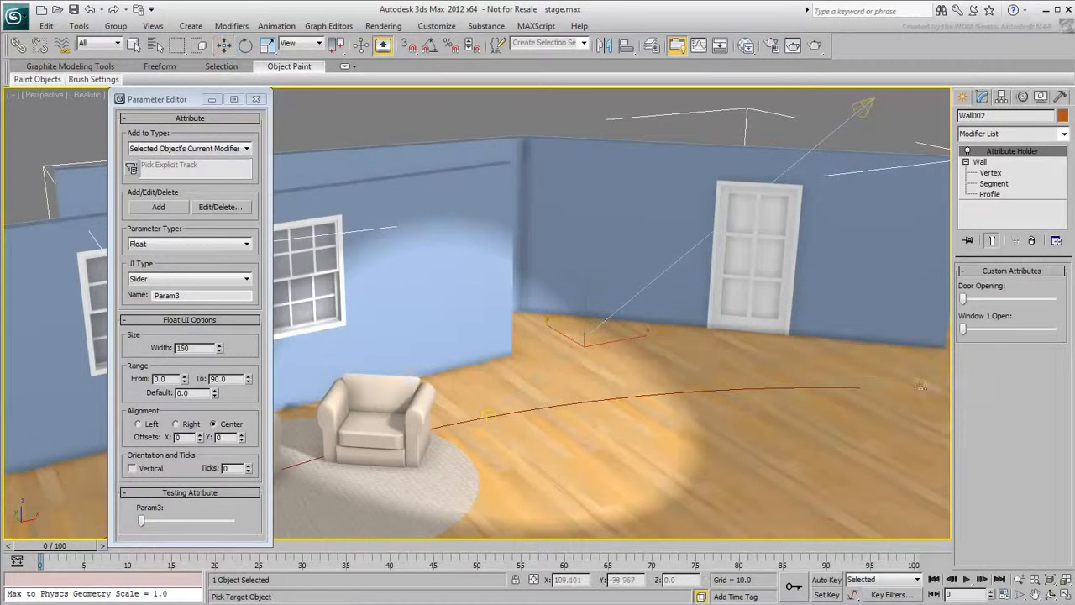
click(301, 285)
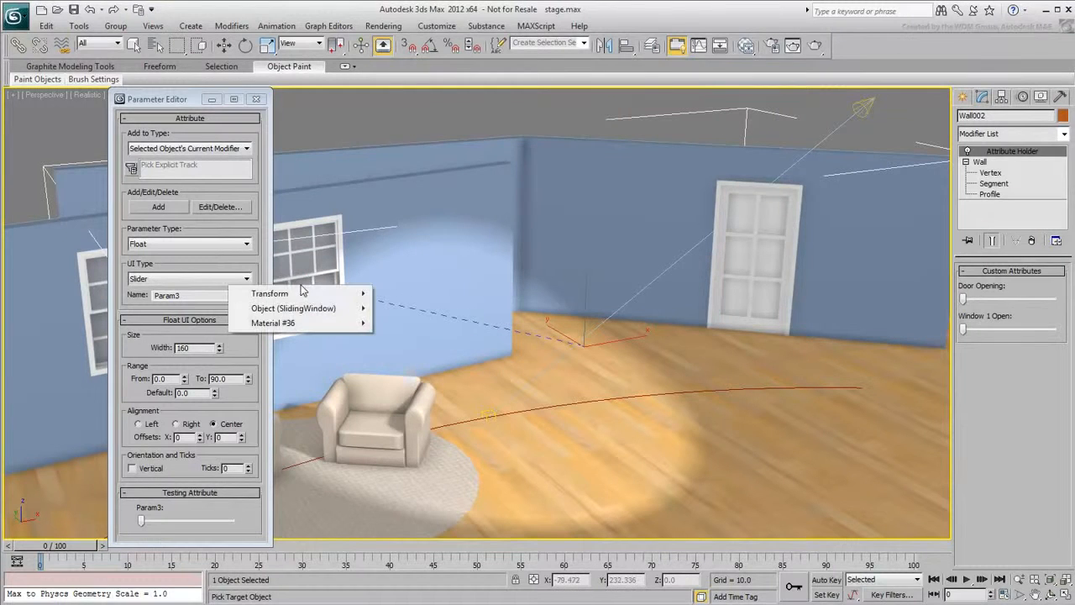
mouse_move(308, 309)
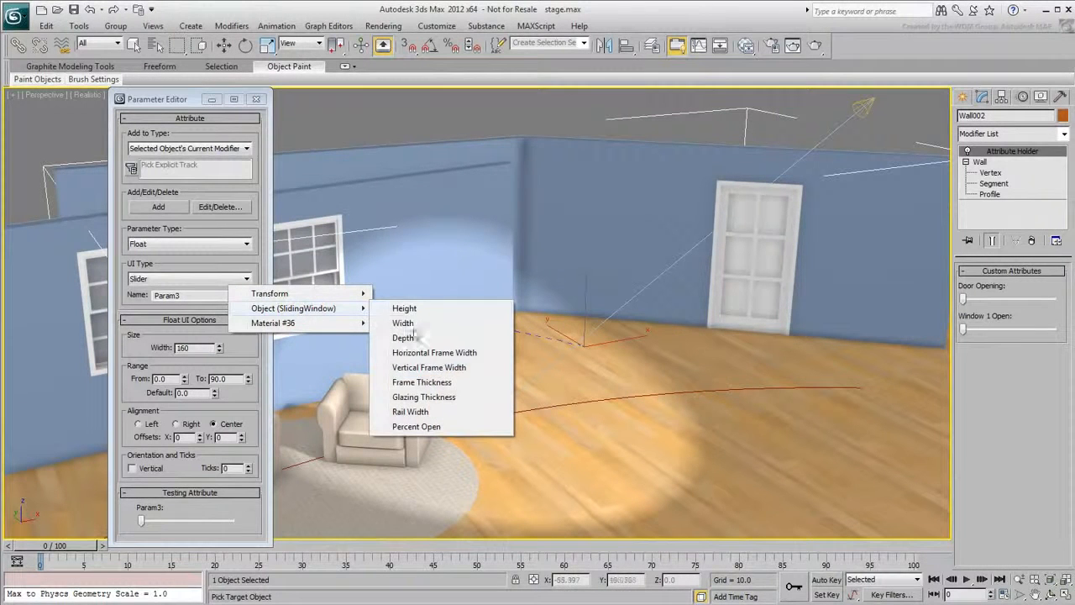
click(417, 427)
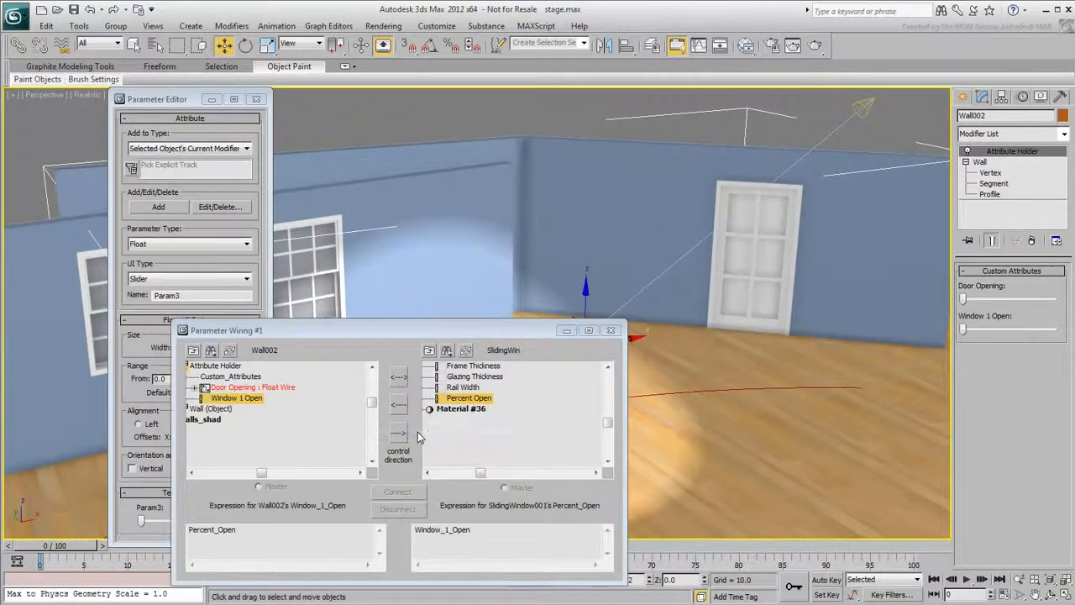
Step: Connect Window 1 Open and Percent Open with two-way control, close the wiring dialog, and test the slider
click(398, 377)
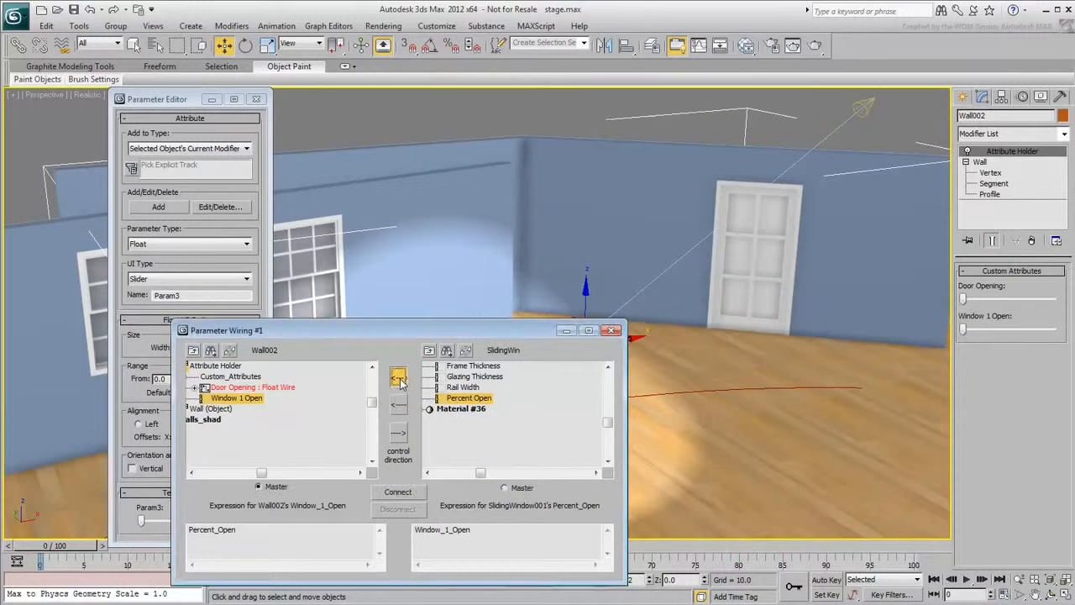
click(396, 493)
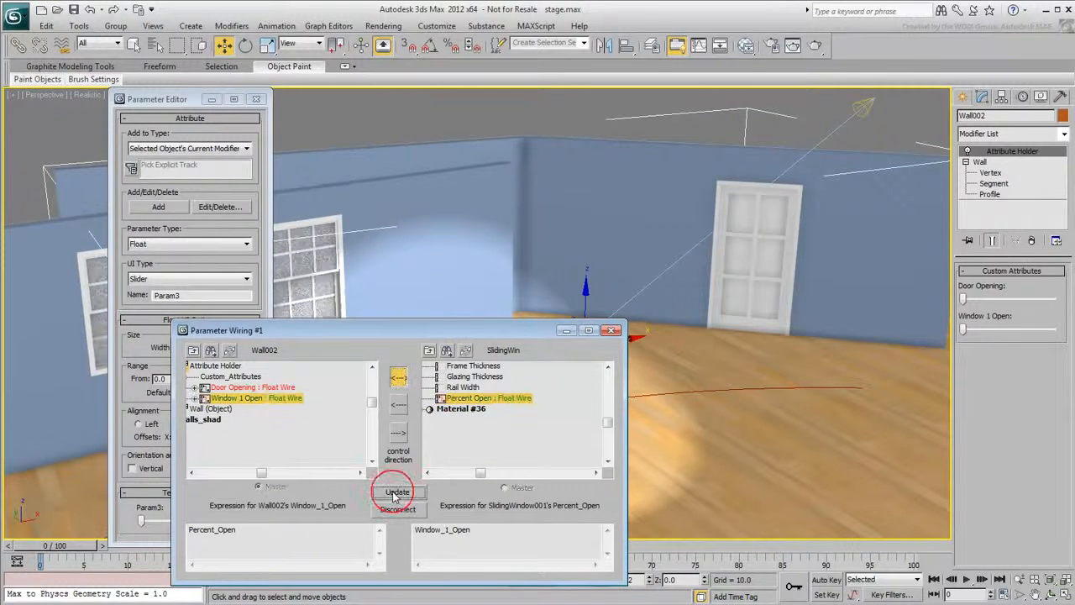
click(611, 331)
mouse_move(963, 329)
mouse_down()
mouse_move(1062, 334)
mouse_move(944, 338)
mouse_up()
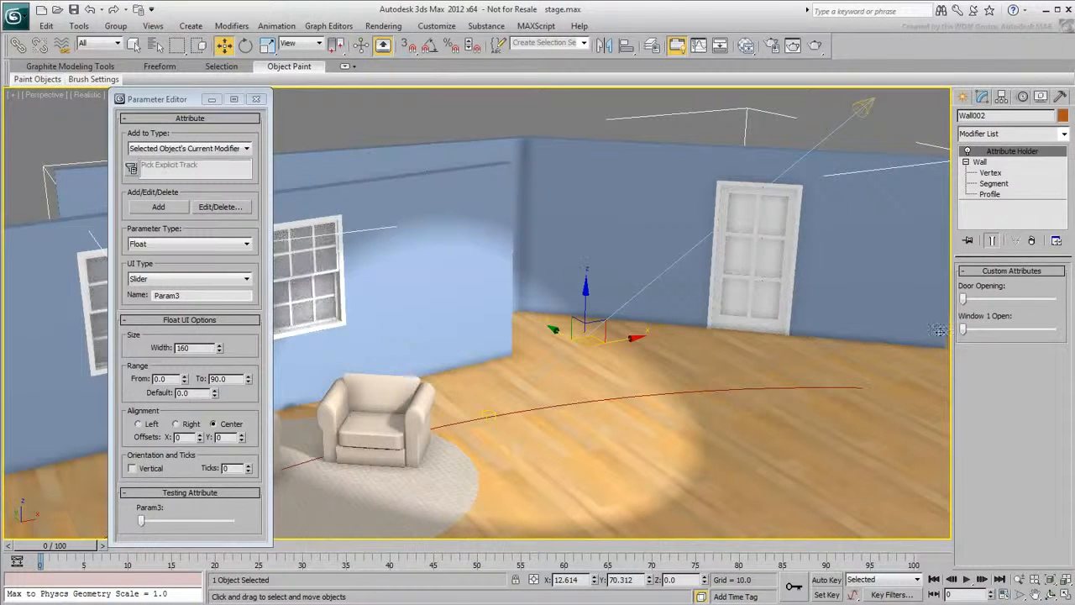
Step: Name the next slider parameter Window 2 Open and add it to the wall's custom attributes
drag(187, 99, 177, 99)
double_click(189, 295)
text(Window 2 Open)
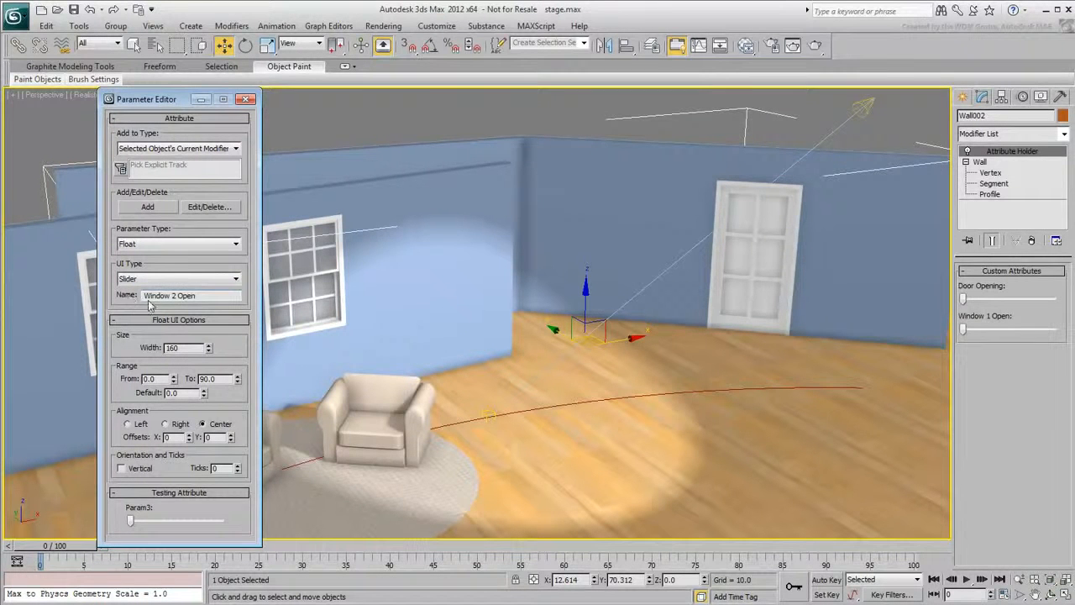
click(147, 207)
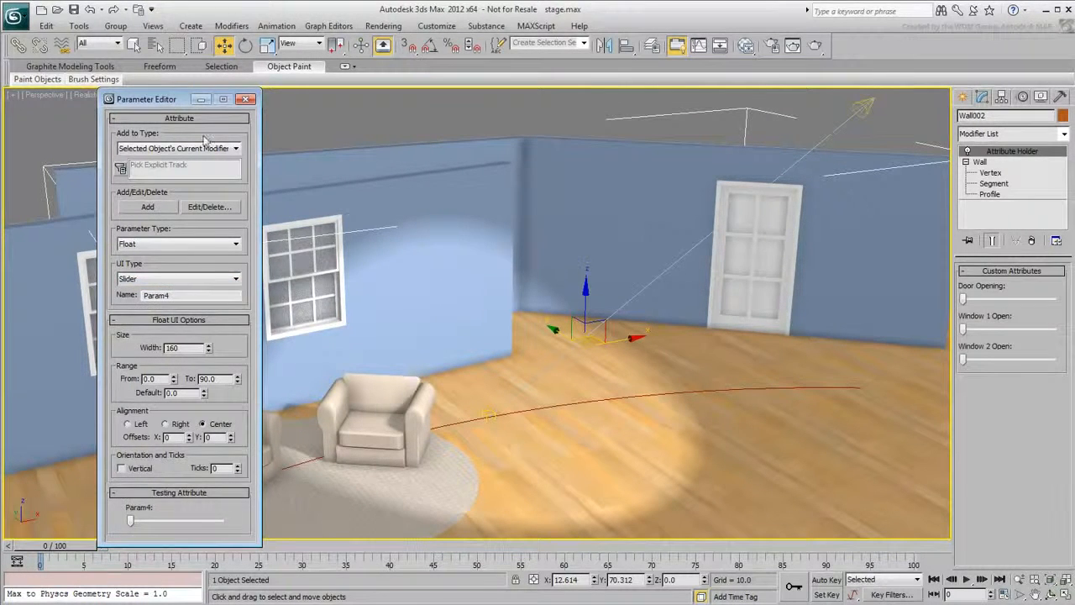
Step: Start wiring the wall's Window 2 Open custom attribute to the Percent Open parameter of the window farther from the room corner
drag(164, 99, 263, 105)
right_click(516, 182)
click(580, 294)
mouse_move(576, 370)
mouse_move(636, 367)
mouse_move(765, 367)
click(924, 398)
click(141, 317)
mouse_move(143, 344)
click(265, 462)
Step: Connect Window 2 Open to the second window's parameter, close the wiring dialog, and test the slider
click(398, 492)
click(610, 330)
mouse_move(963, 359)
mouse_down()
mouse_move(1053, 361)
mouse_move(964, 360)
mouse_up()
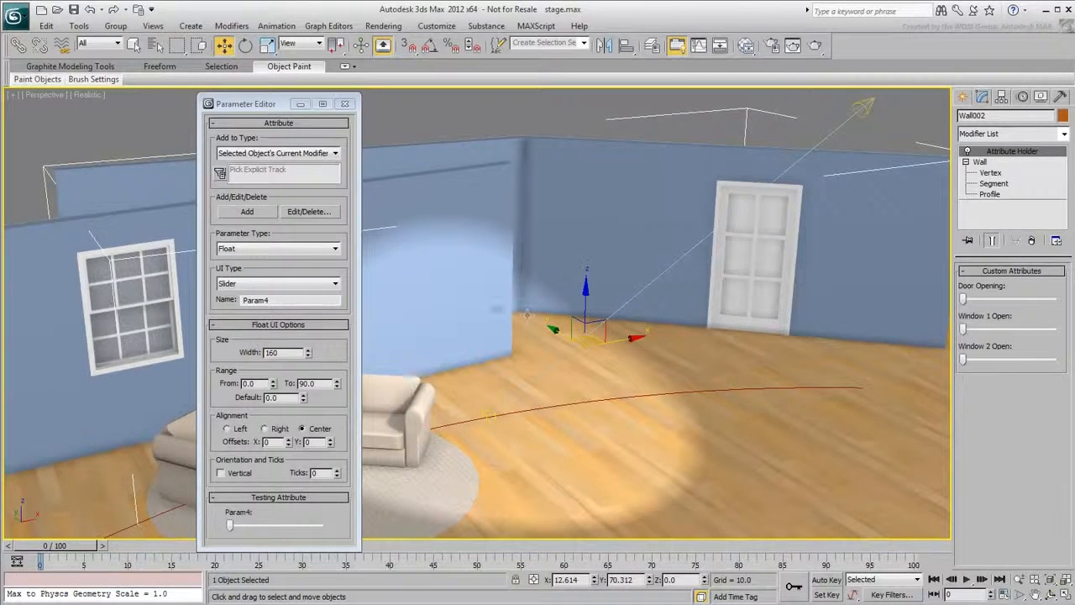
Step: Change the new parameter's type to Color with a ColorPicker interface and set its default color to white
click(331, 248)
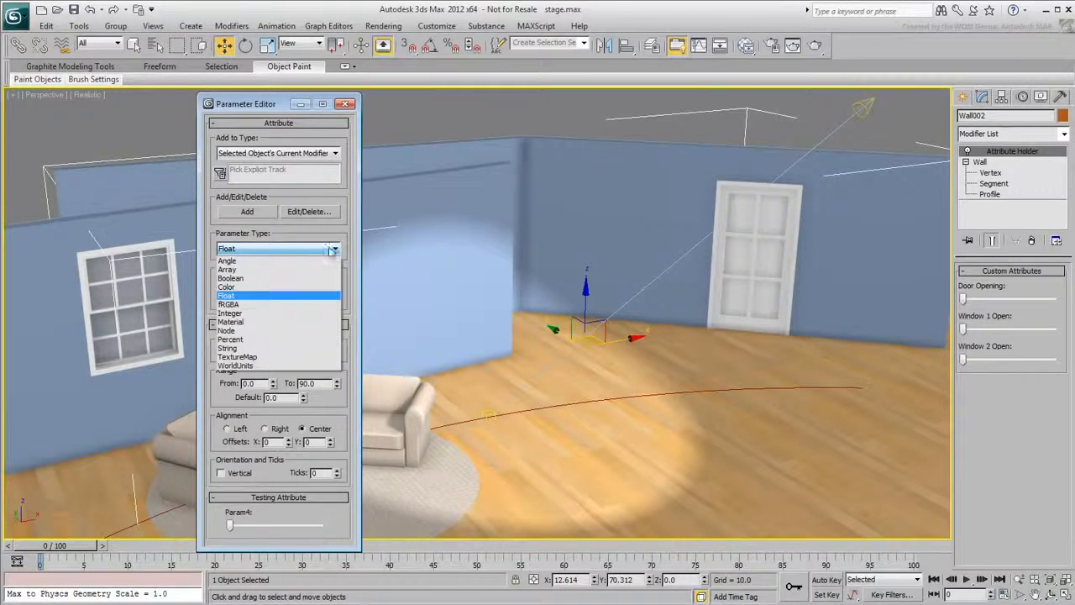
click(239, 287)
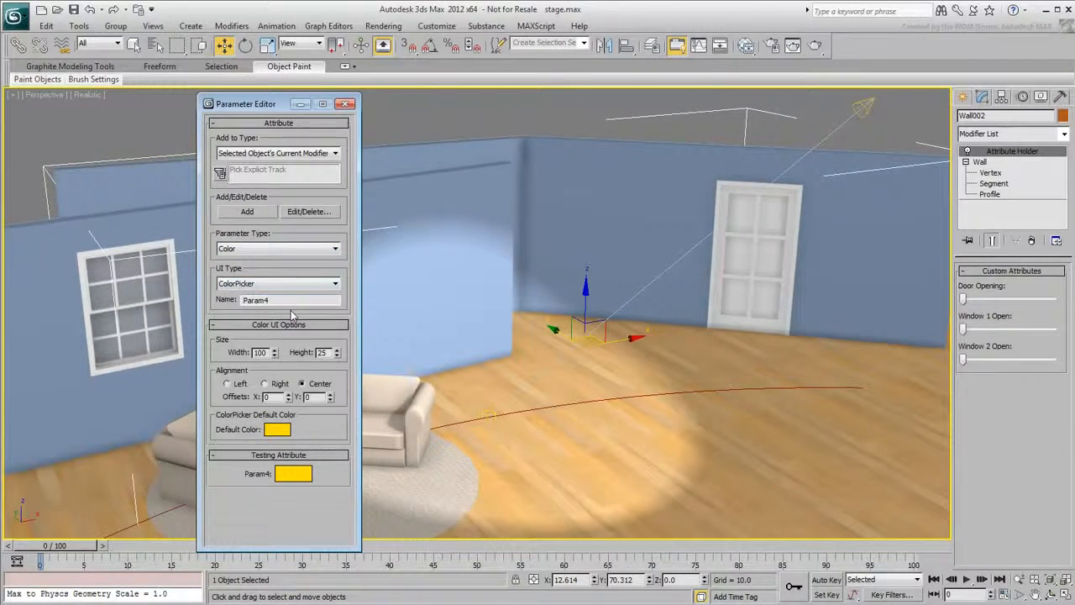
click(271, 429)
drag(392, 168, 395, 195)
click(493, 196)
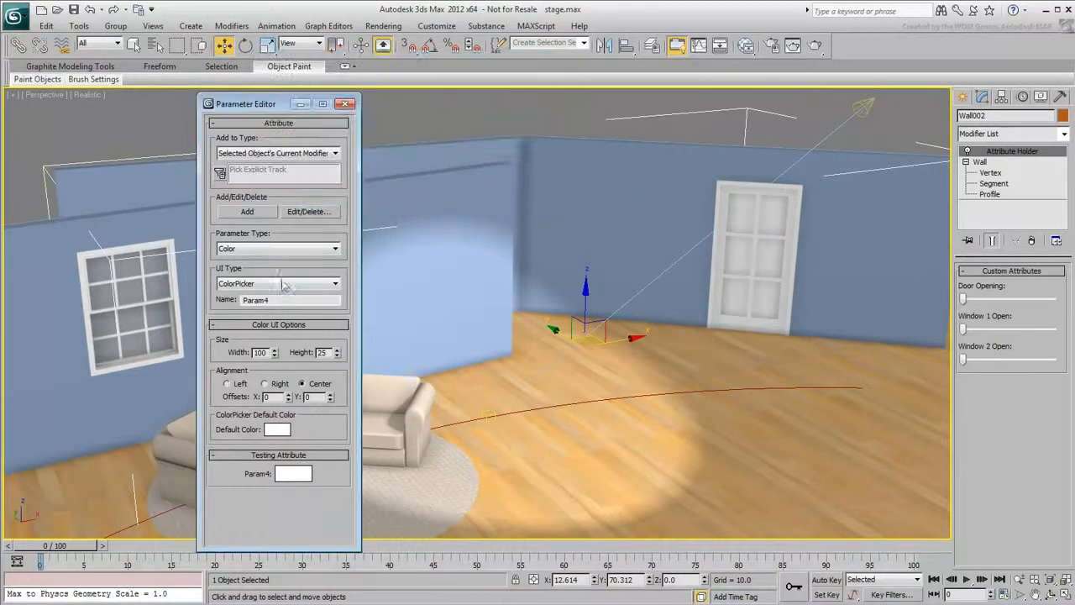
Step: Name the color parameter Light Color and add it to the wall's custom attributes
drag(279, 300, 218, 304)
text(Light Colo)
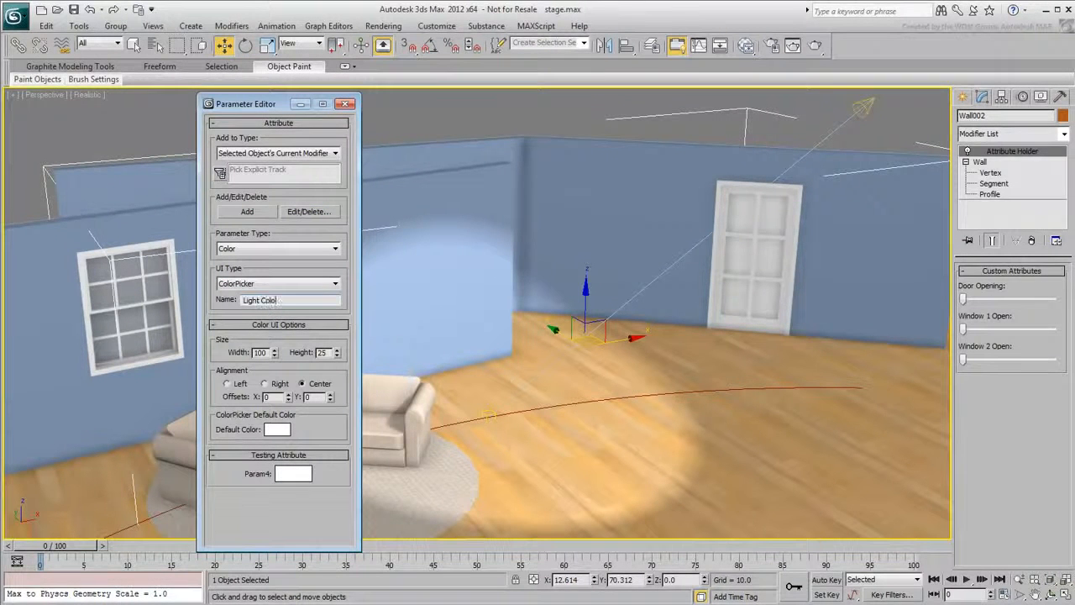
text(r)
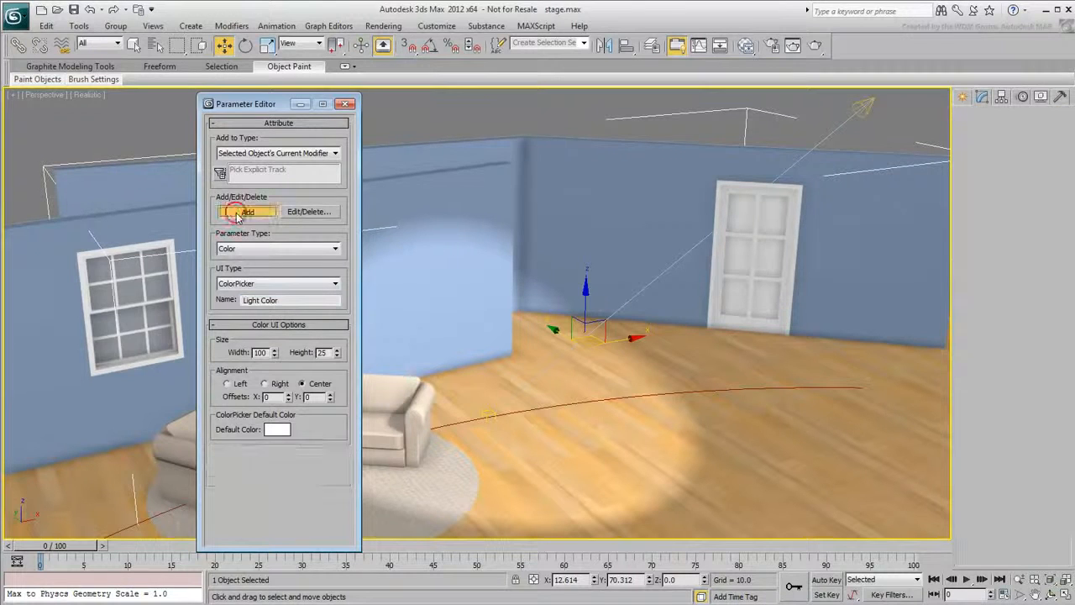
click(239, 214)
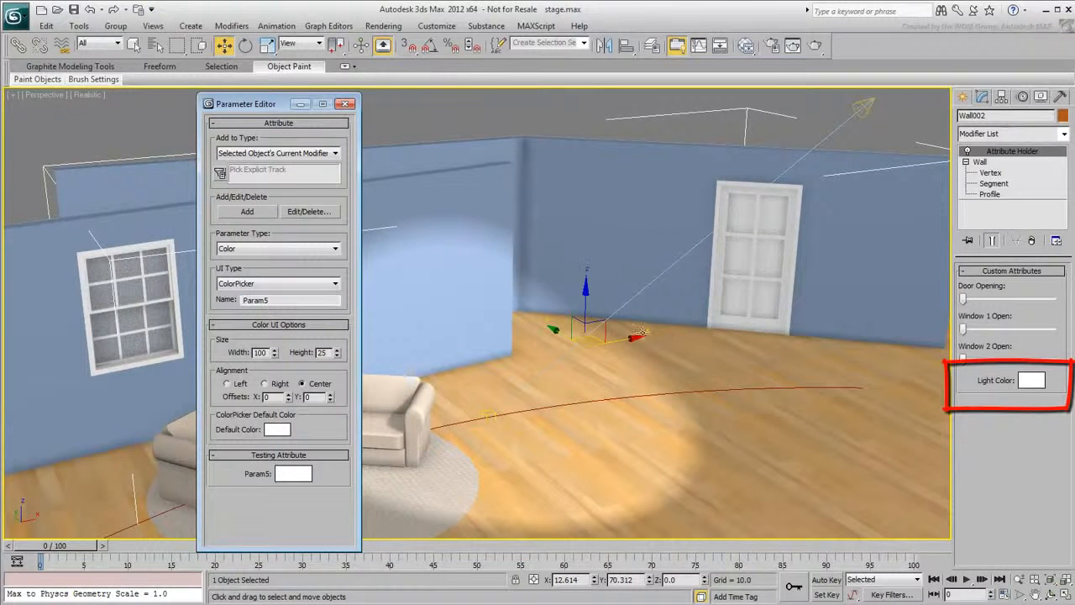
Step: Start wiring the wall's Light Color custom attribute to the target spotlight's Color parameter
right_click(565, 194)
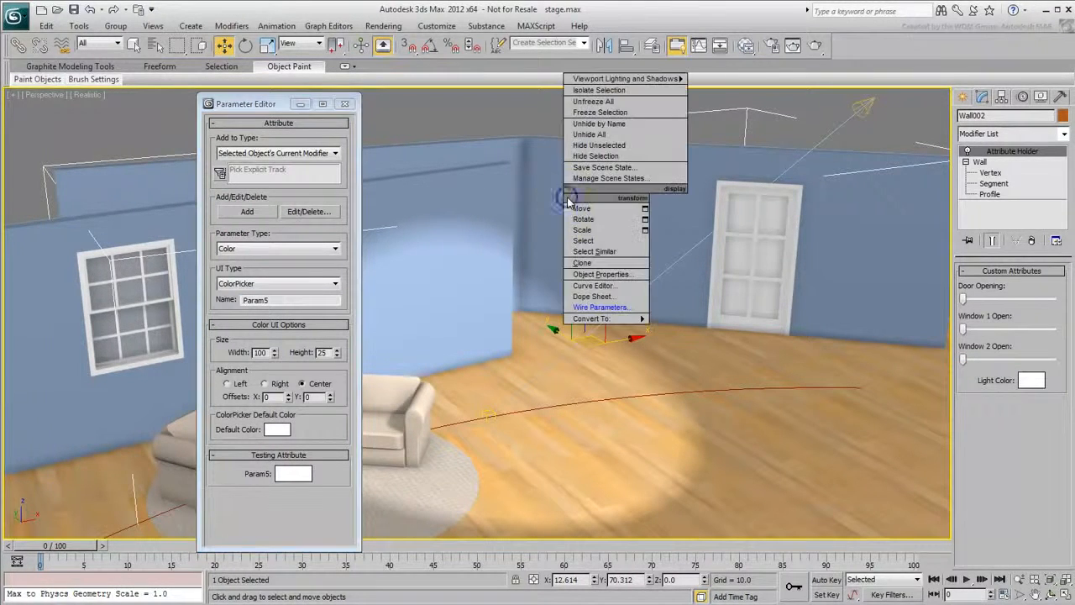
click(598, 307)
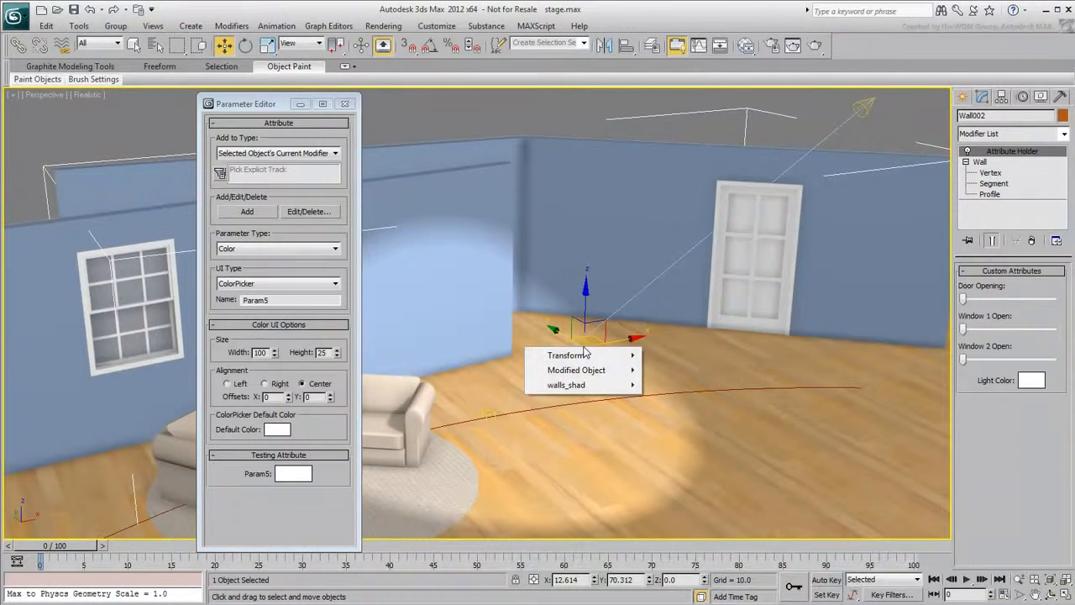
mouse_move(583, 372)
mouse_move(685, 378)
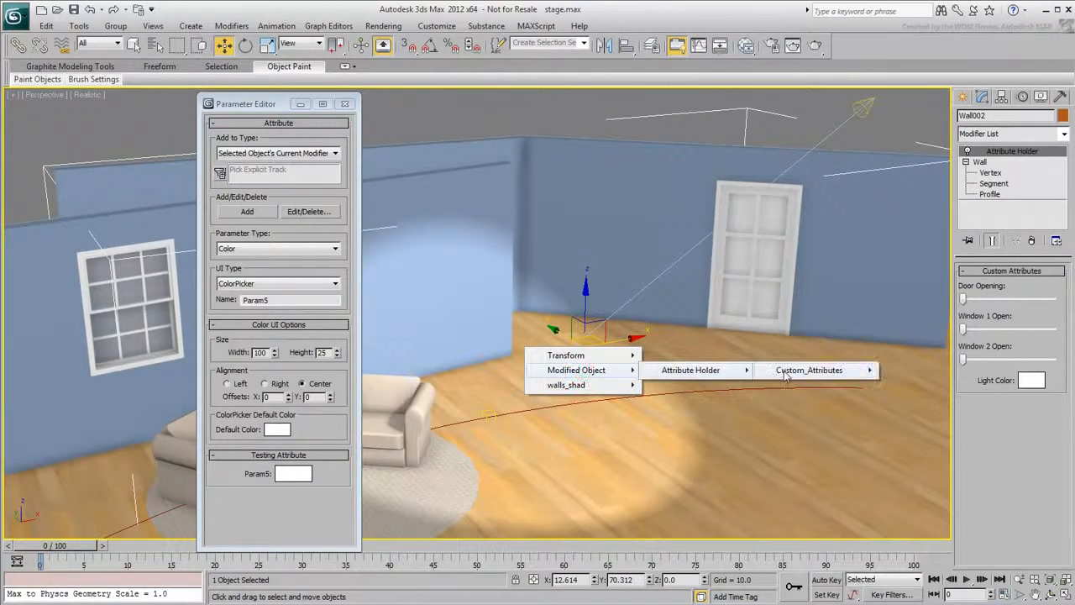
mouse_move(777, 374)
click(916, 415)
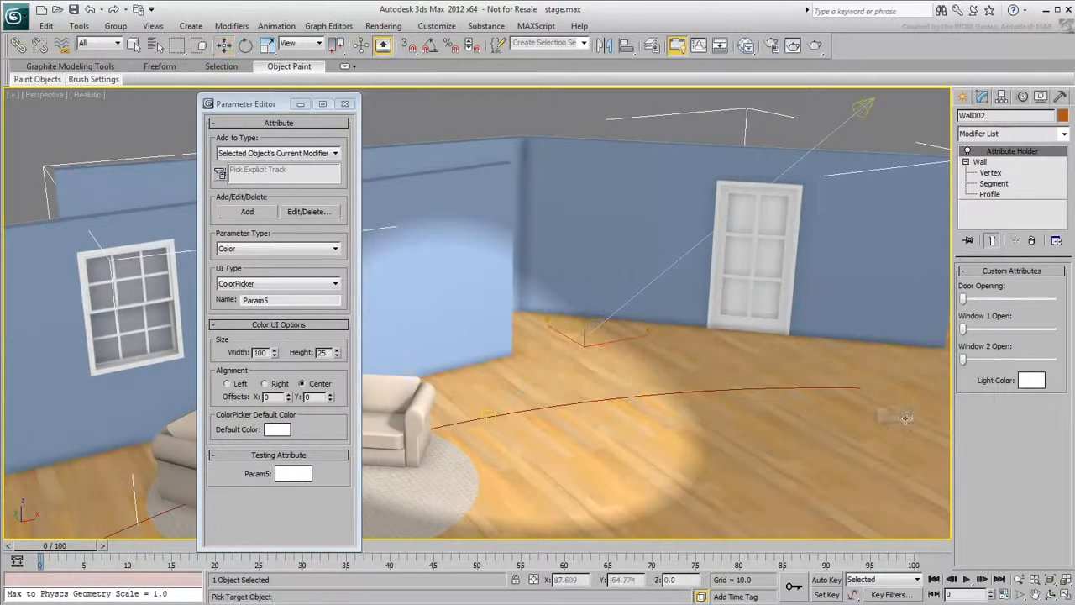
click(863, 105)
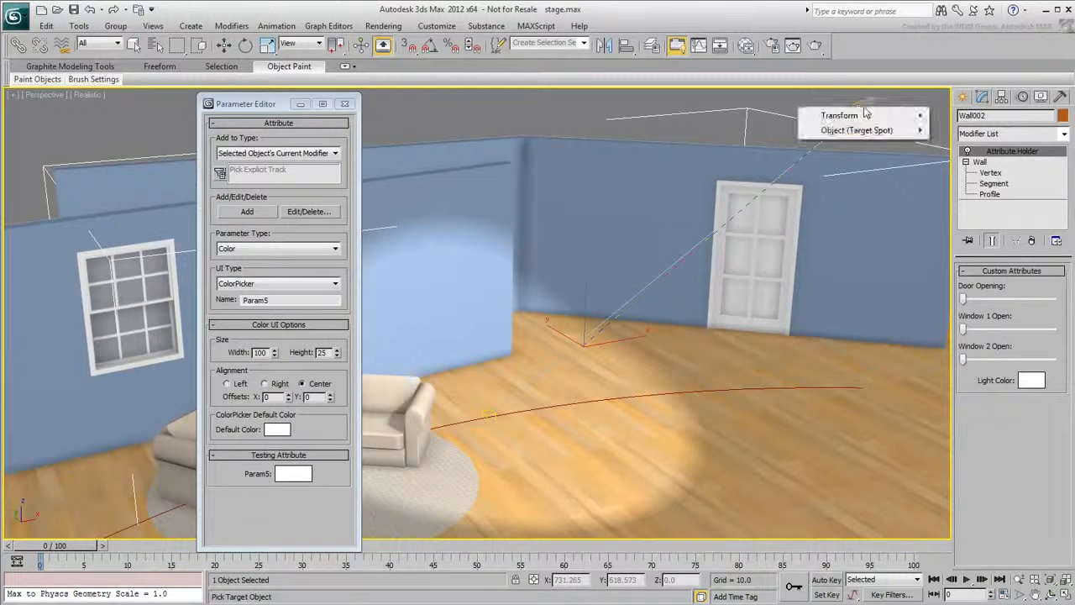
mouse_move(860, 133)
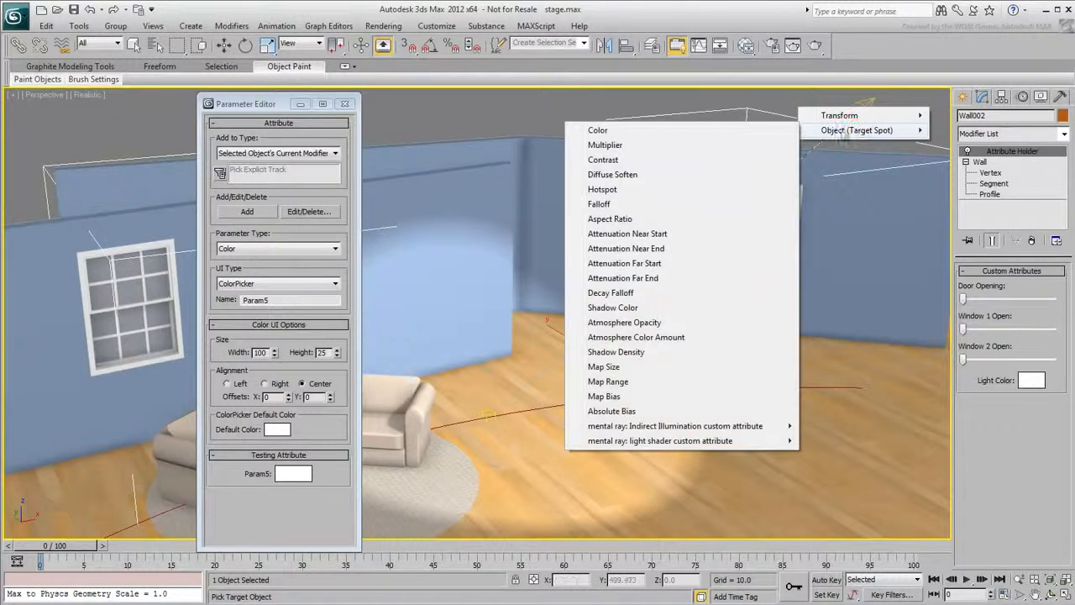
click(623, 130)
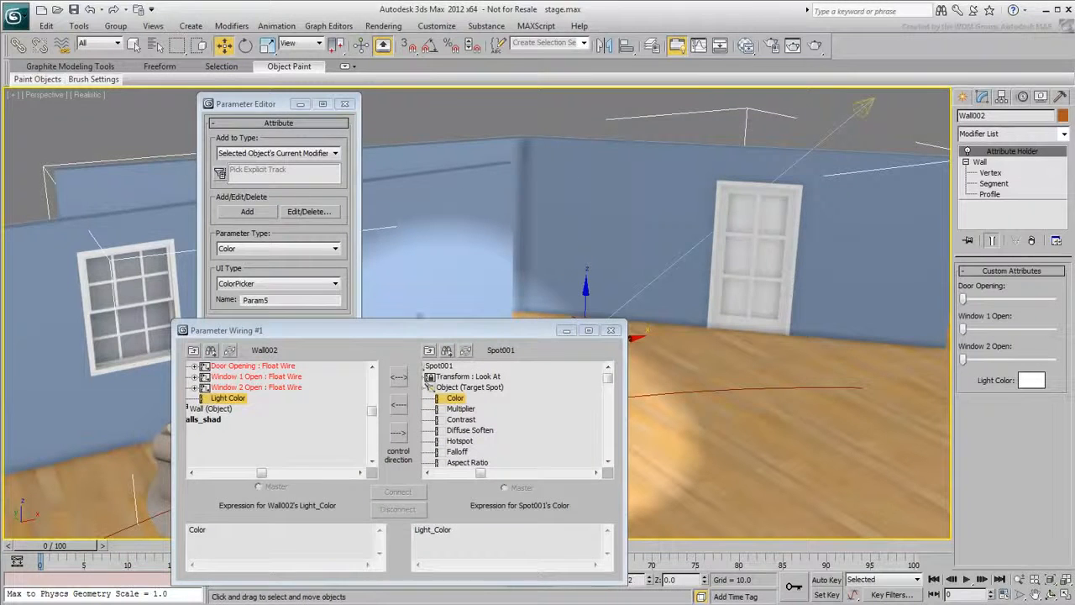
Step: Connect the wall's Light Color and the spotlight's Color with a two-way wire and close the wiring dialog
click(398, 378)
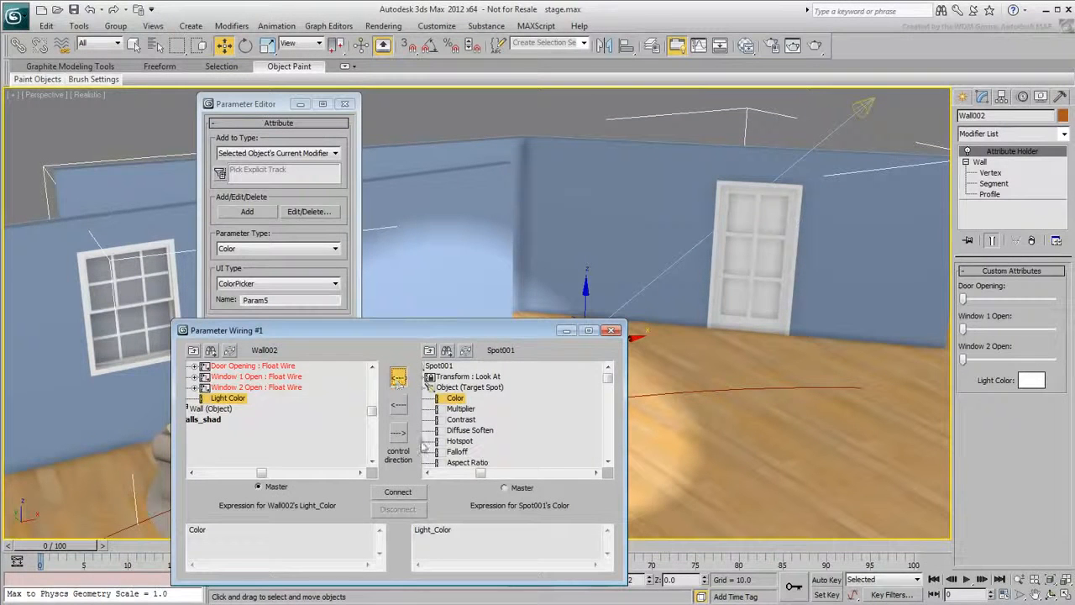
click(398, 492)
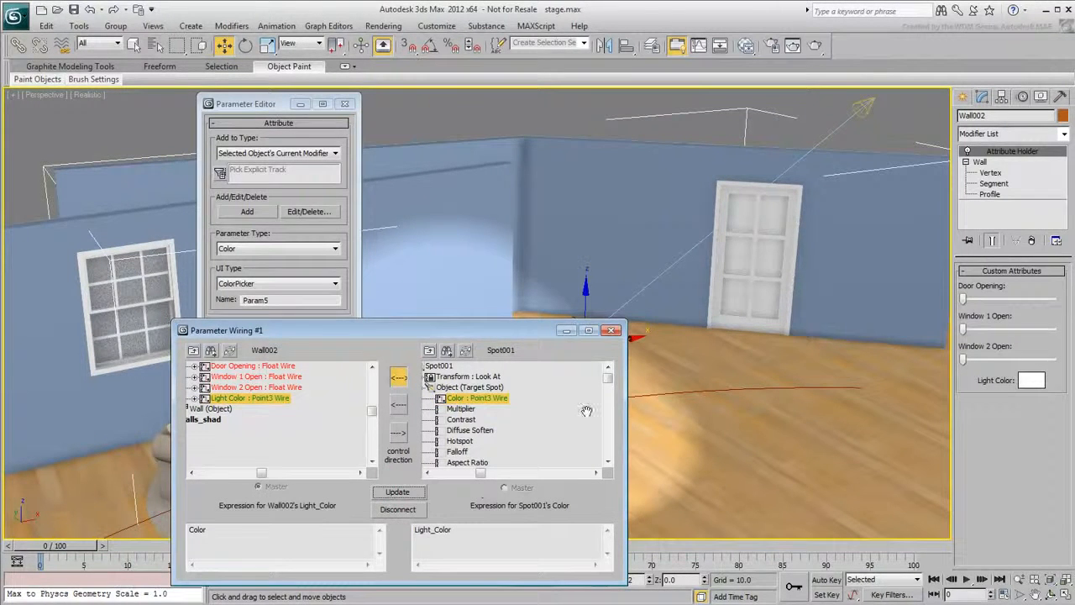
click(611, 331)
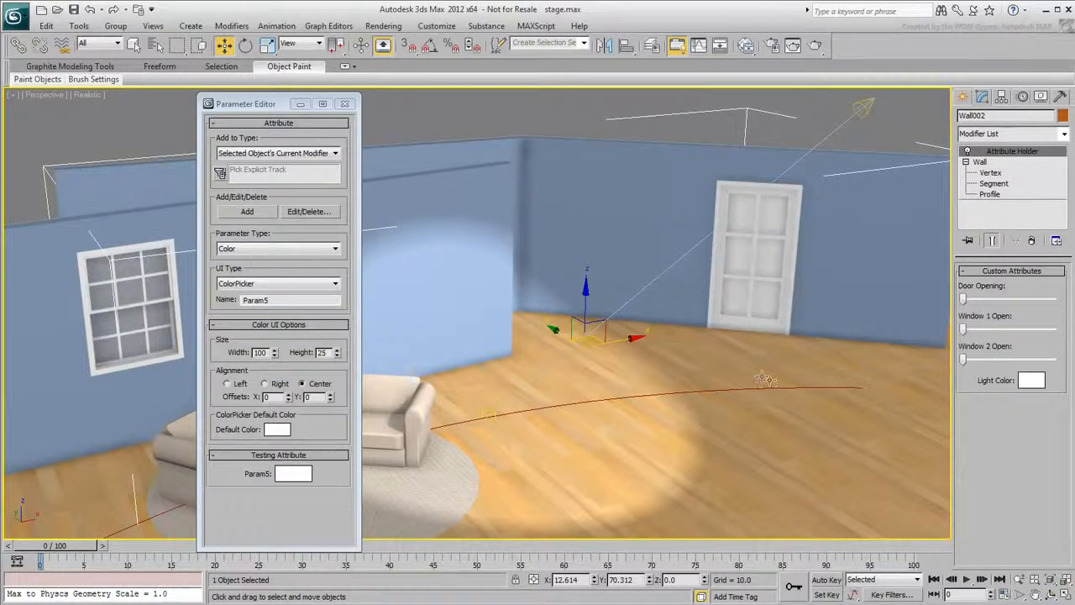
Step: Test the wall's Light Color swatch by trying several saturated hues on the spotlight, and cancel the color change
click(1030, 380)
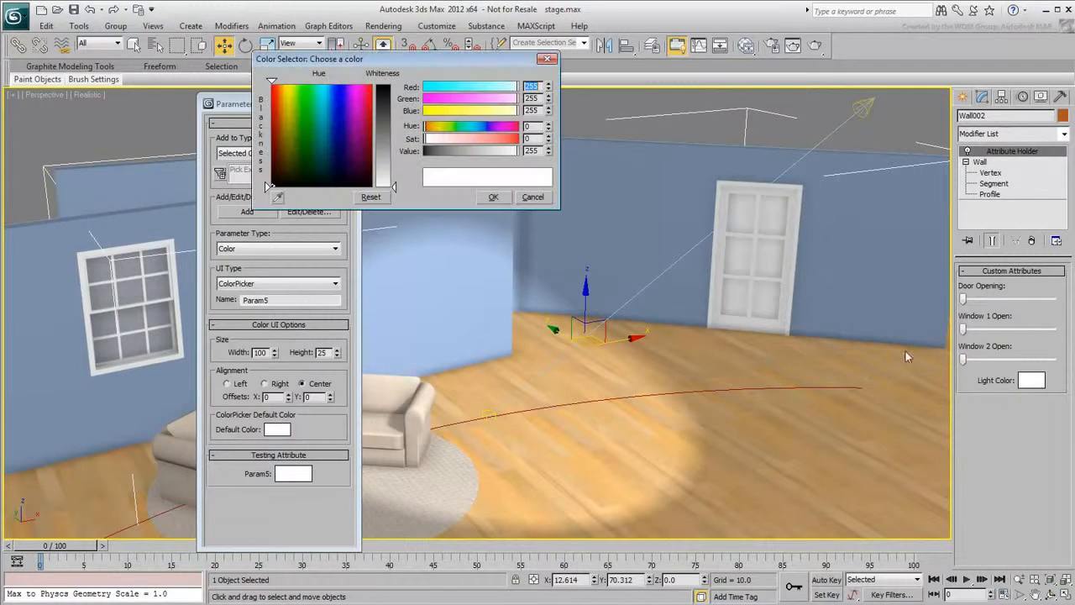
click(270, 97)
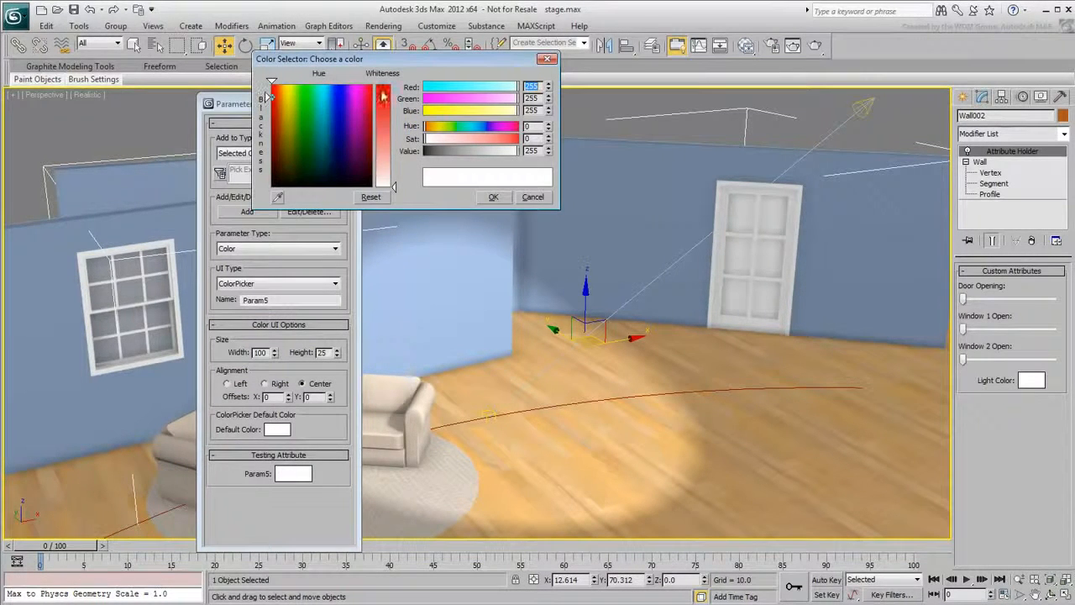
click(294, 95)
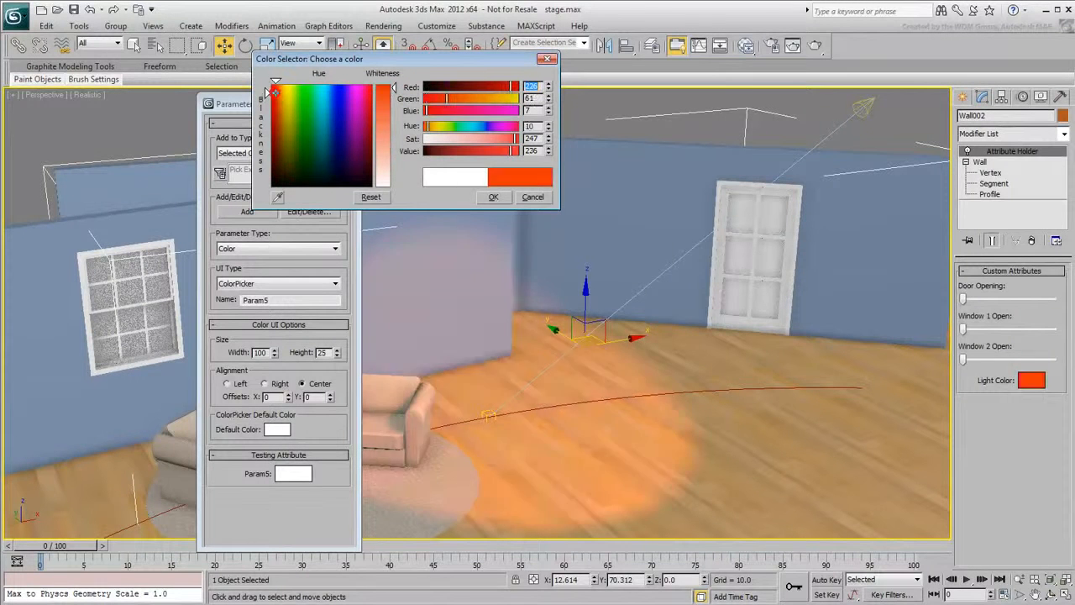
mouse_move(295, 95)
mouse_down()
mouse_move(361, 97)
mouse_move(281, 96)
mouse_move(311, 99)
mouse_up()
click(532, 196)
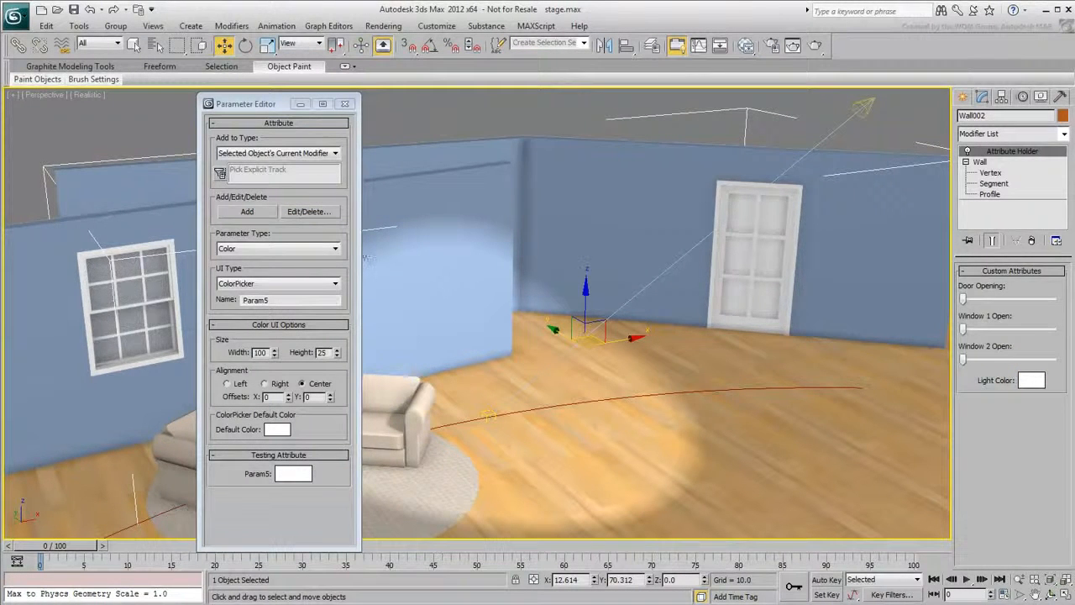
Step: Set the new parameter's type to Float and name it Light Strength
click(288, 248)
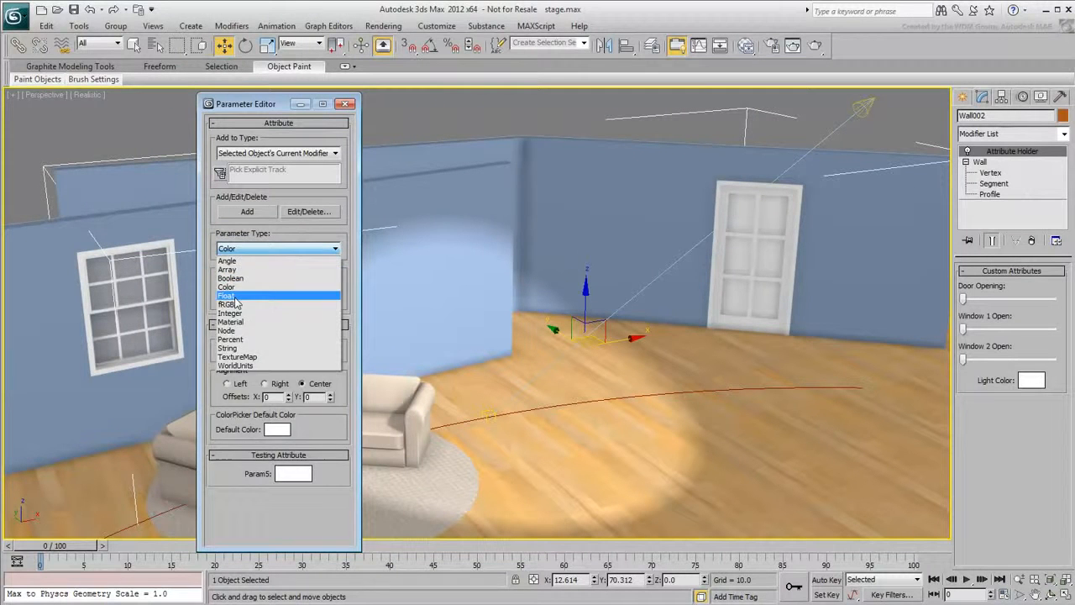
click(236, 297)
drag(294, 299, 225, 306)
text(Light Stre)
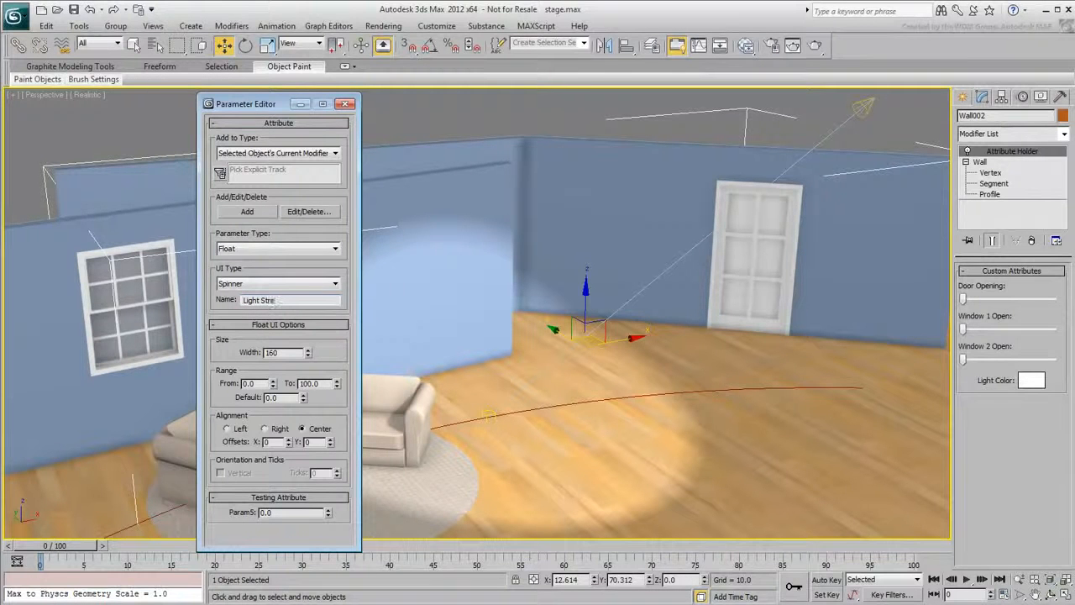
key(Return)
Step: Set Light Strength's range maximum to 5 and default to 1, and add it to the wall's custom attributes
drag(328, 385, 258, 398)
text(5)
key(Return)
text(1)
key(Return)
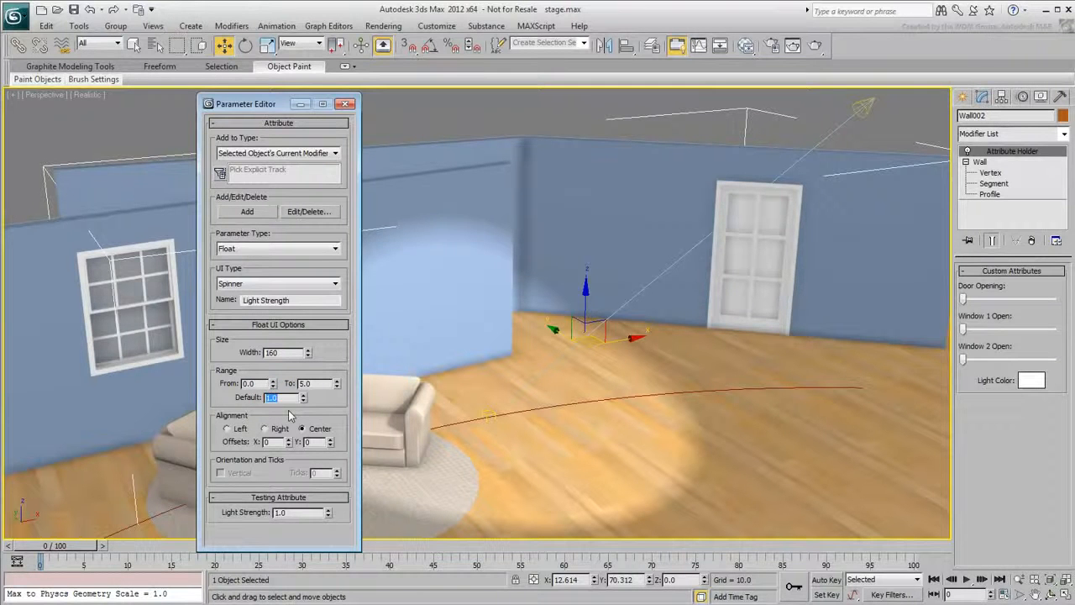
click(247, 212)
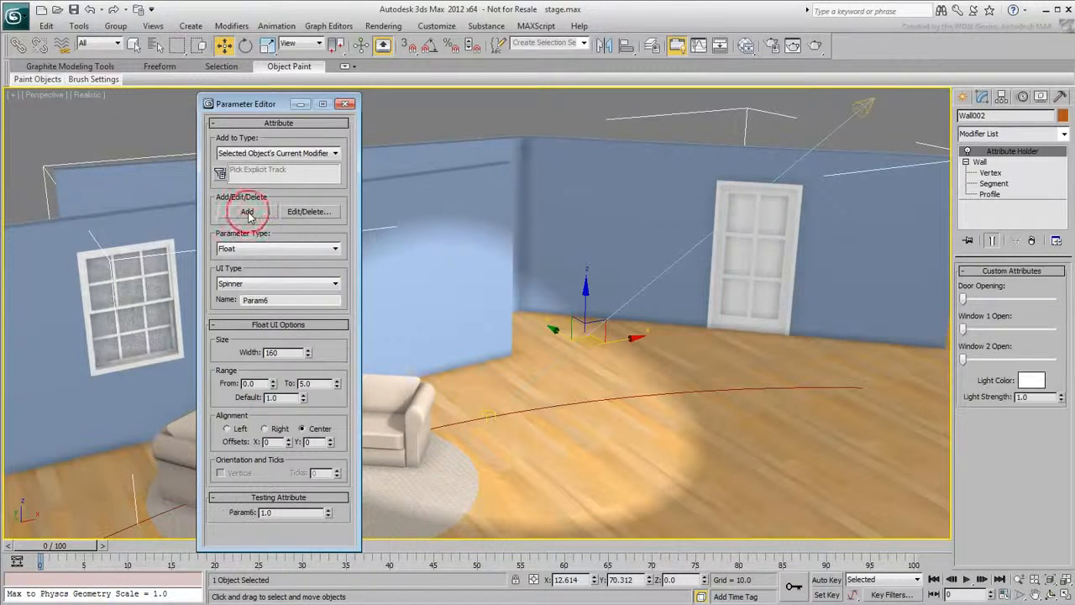
Step: Start wiring the wall's Light Strength custom attribute to the target spotlight's Multiplier parameter
right_click(559, 181)
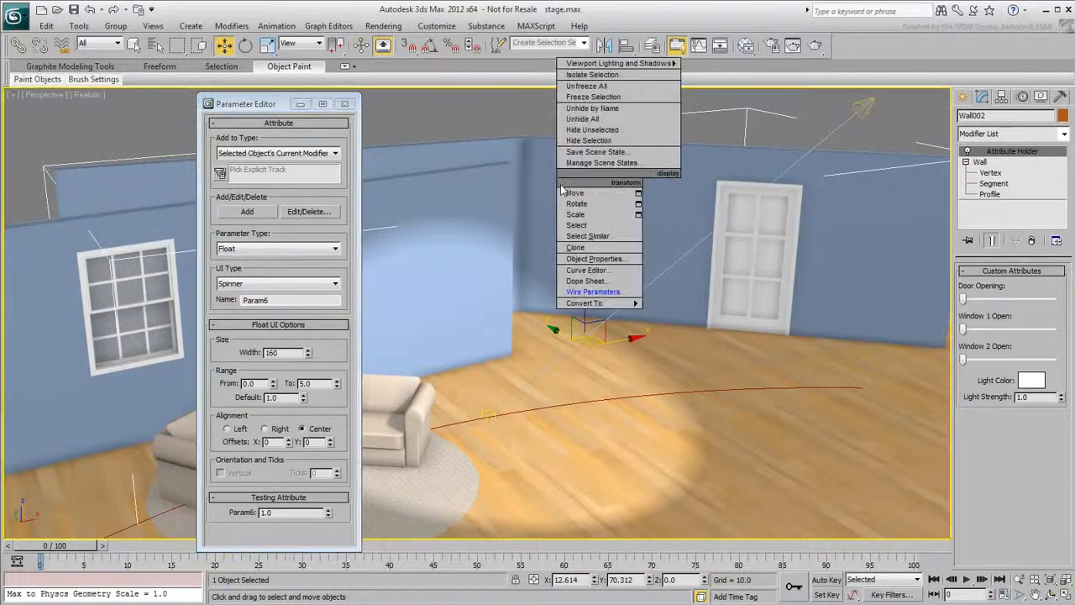
click(571, 290)
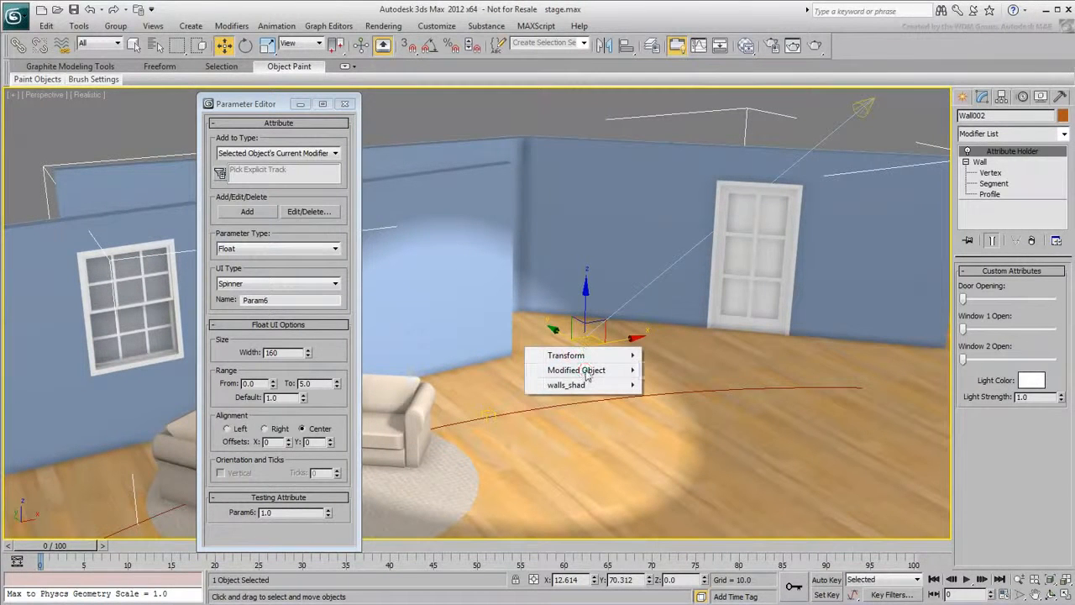
click(588, 369)
click(708, 372)
click(802, 371)
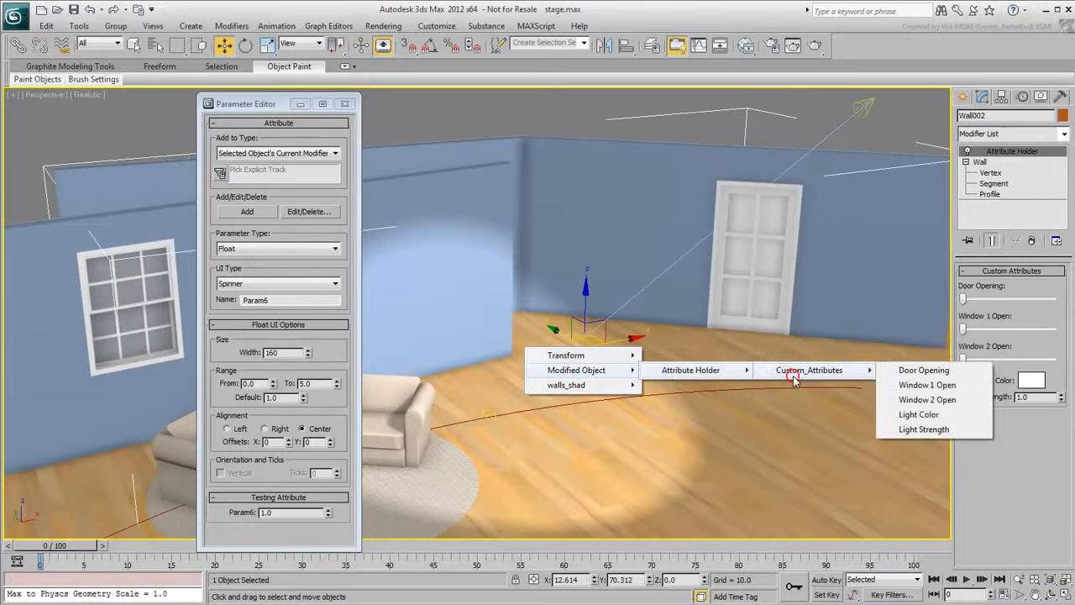
click(907, 428)
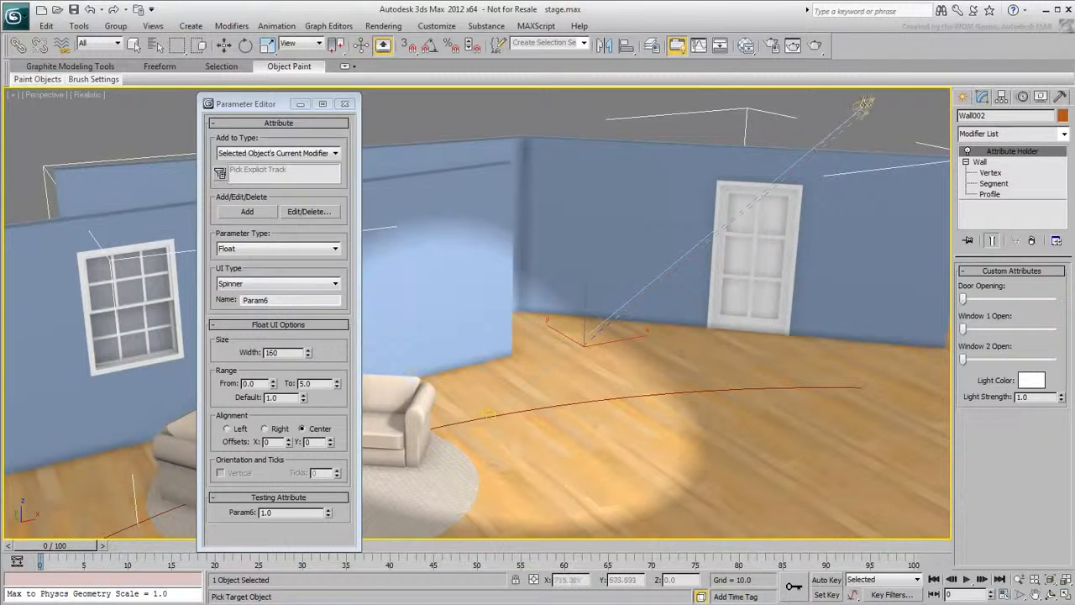
click(865, 109)
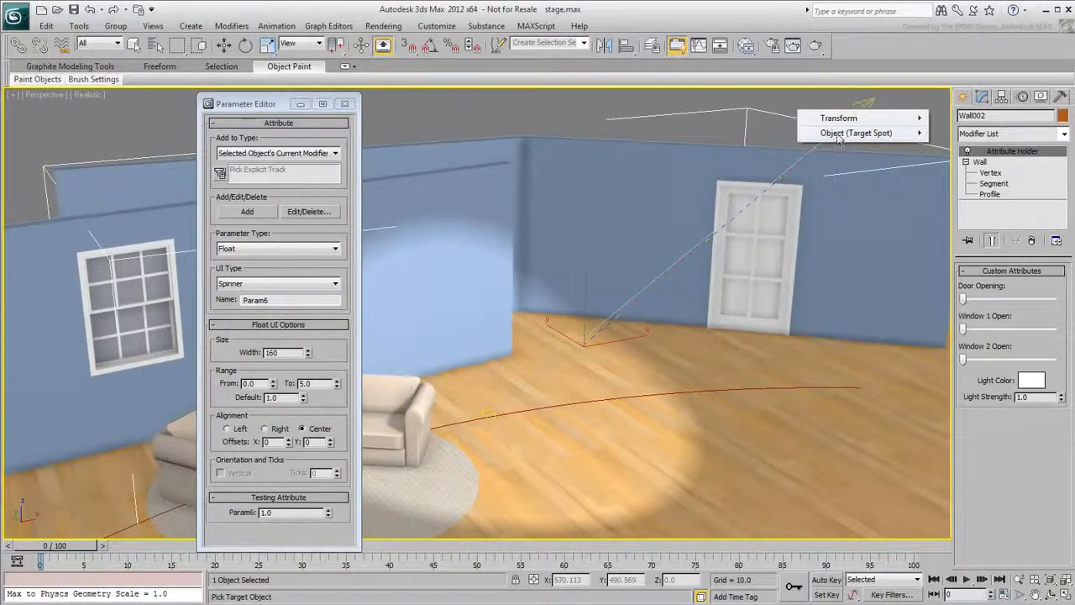
click(855, 133)
click(601, 149)
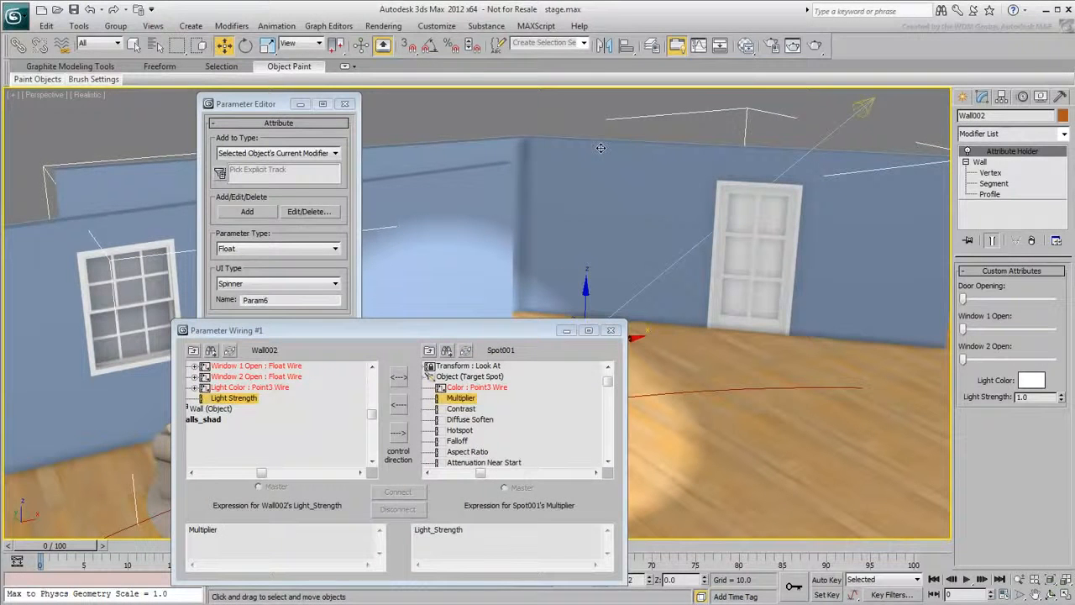
Step: Connect Light Strength and Multiplier with a two-way wire, close the wiring dialog, and test the Light Strength spinner
click(399, 377)
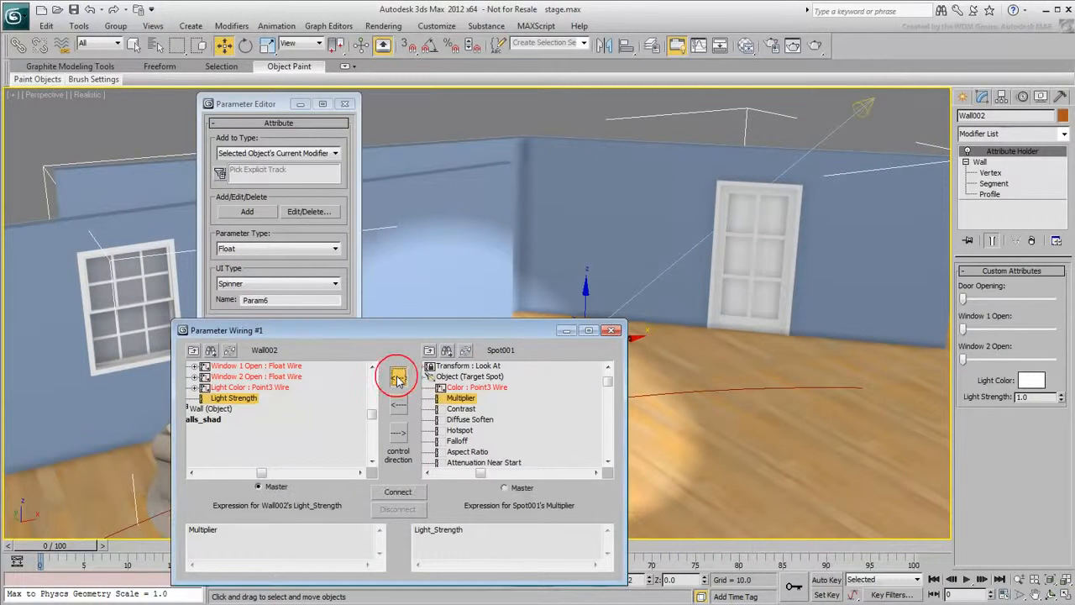
click(390, 493)
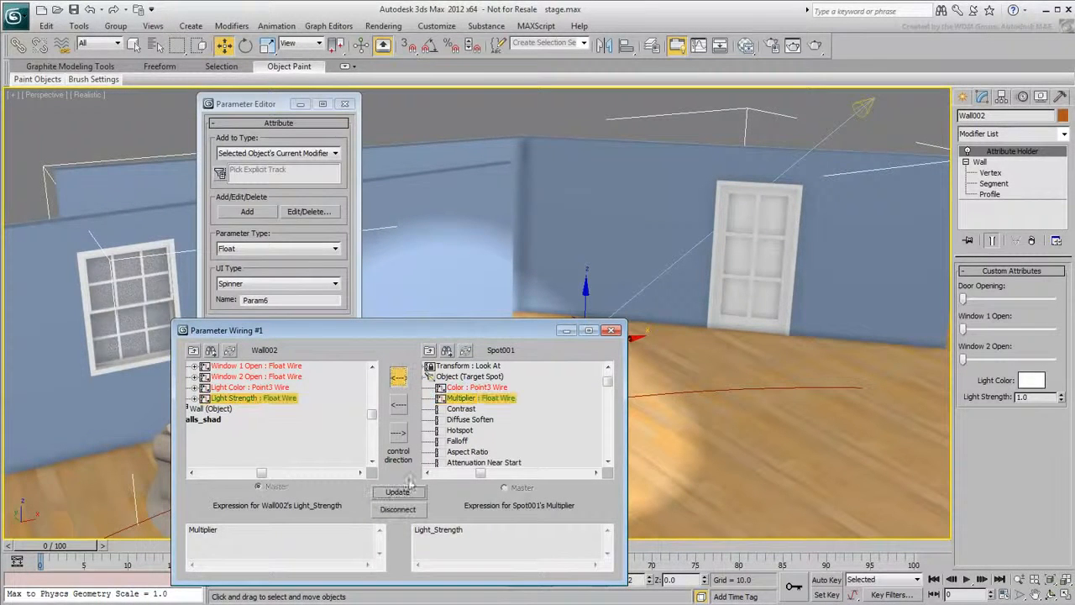
click(612, 331)
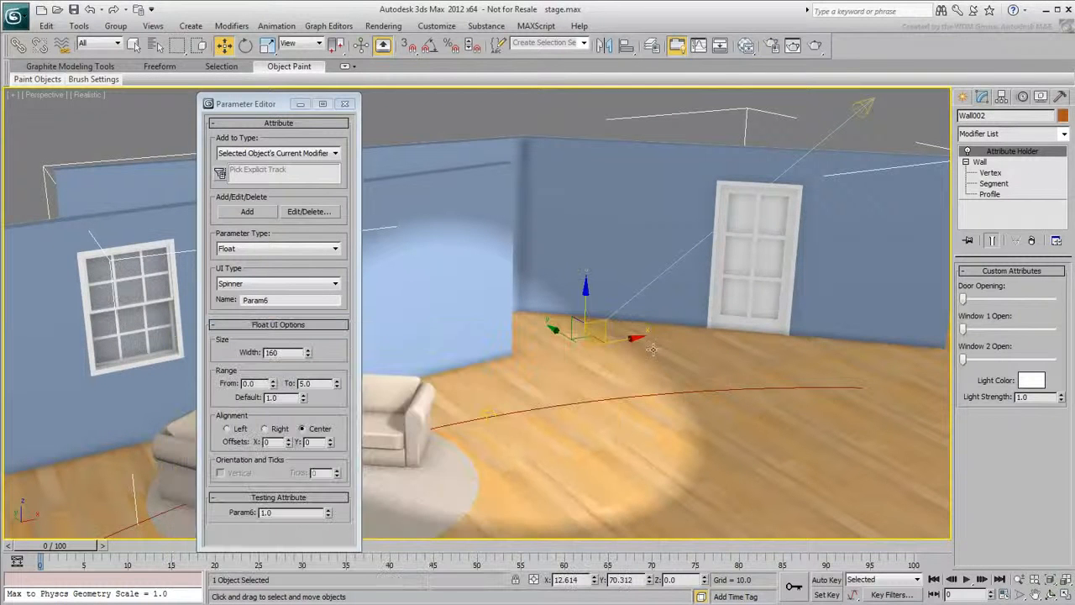
mouse_move(1061, 402)
mouse_down()
mouse_move(1059, 374)
mouse_move(1055, 411)
mouse_move(1054, 397)
mouse_up()
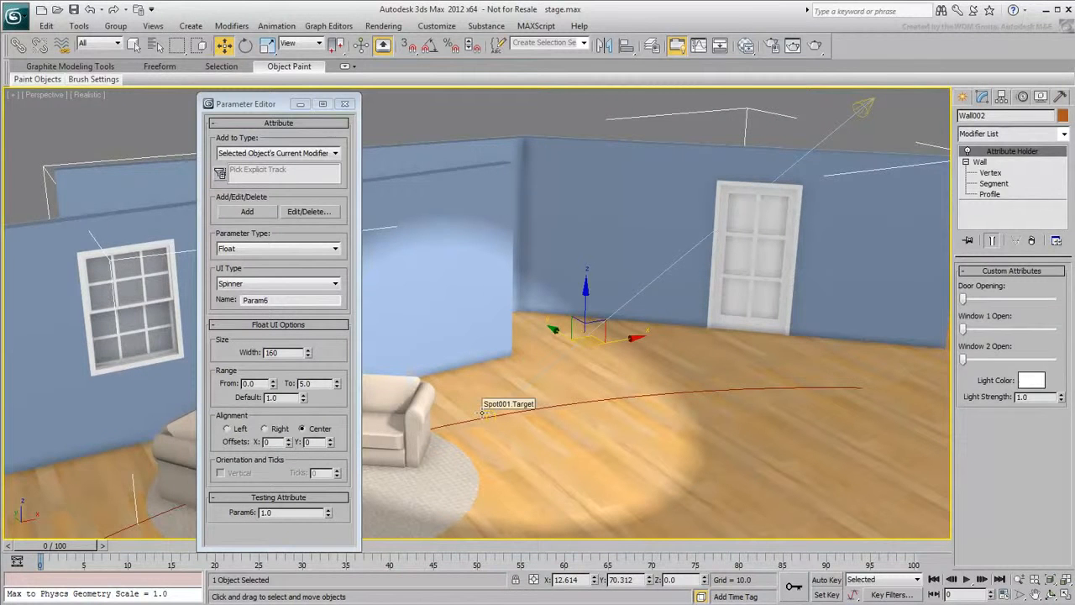
Step: Select the spotlight's target and scrub its path constraint's % Along Path value, ending at 53
click(481, 412)
click(1021, 97)
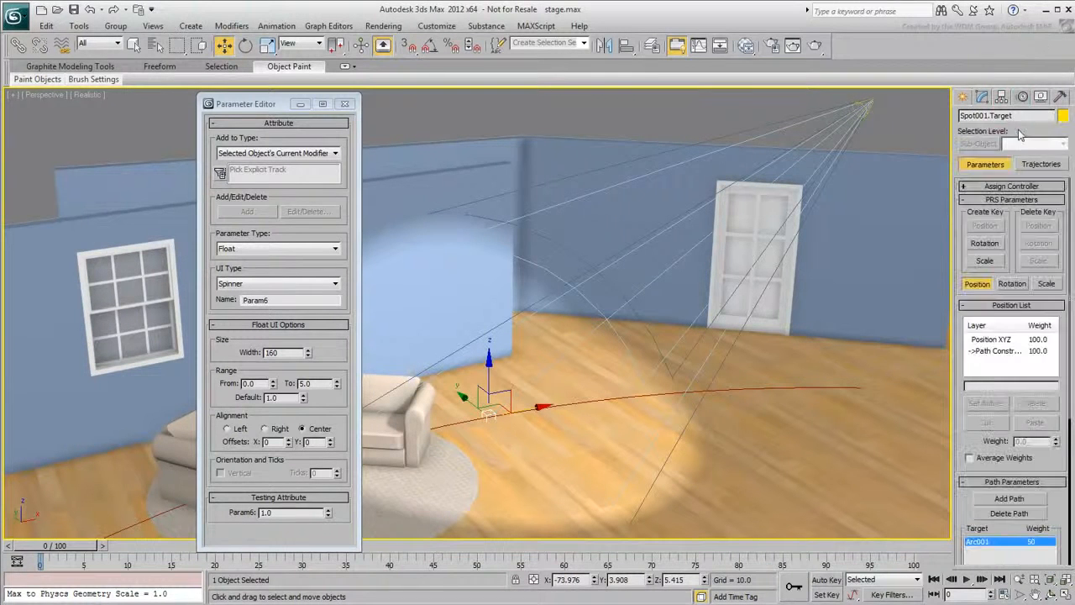
drag(970, 440, 1001, 186)
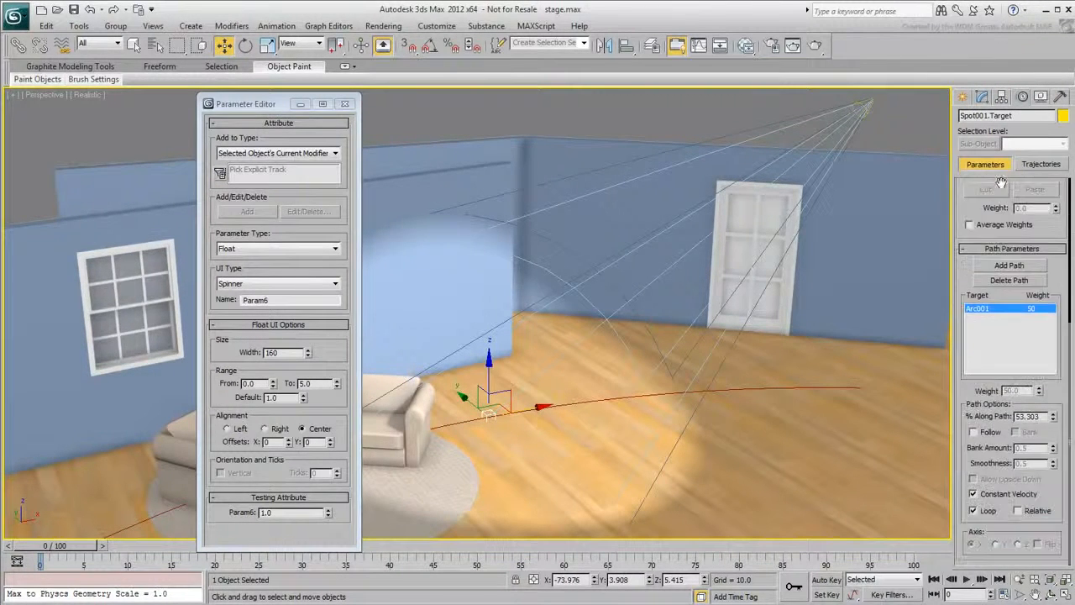
mouse_move(1053, 418)
mouse_down()
mouse_move(1053, 432)
mouse_move(1061, 352)
mouse_move(1056, 402)
mouse_up()
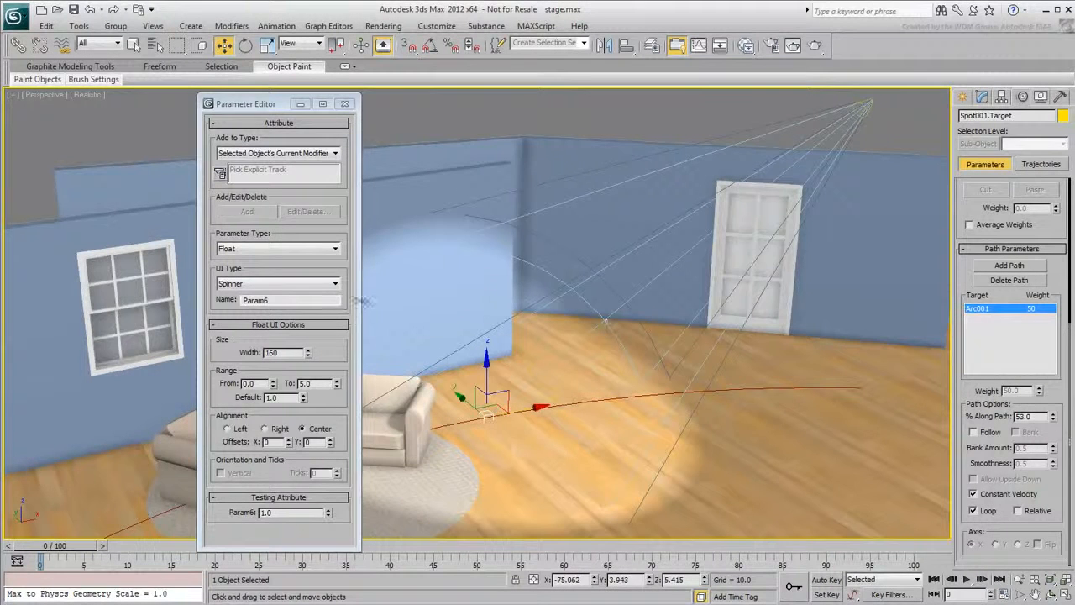
Step: Change the new Float parameter's UI type to Slider and name it Light Target
click(315, 283)
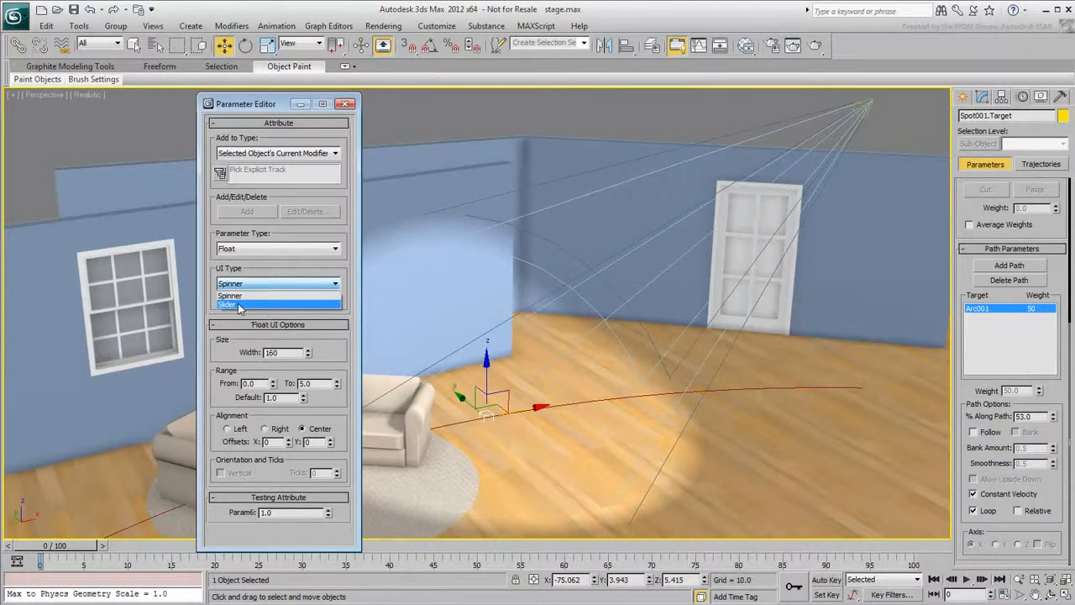
click(263, 302)
drag(292, 301, 220, 306)
text(Li)
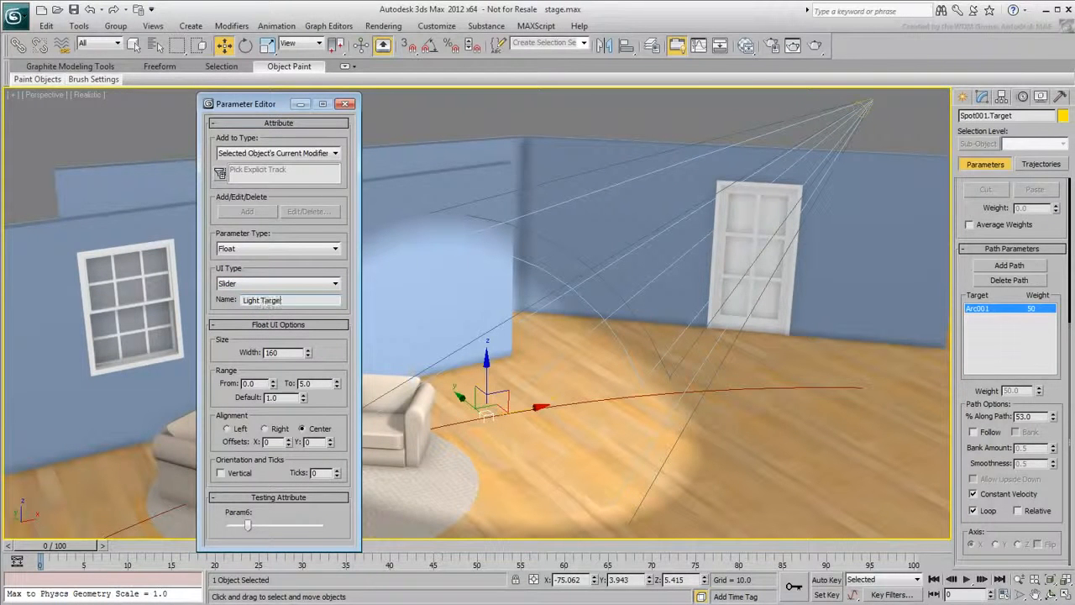
text(ght Target)
key(Return)
Step: Set the Light Target slider's range maximum to 100 and its default value to 50
double_click(298, 383)
text(100)
key(Return)
double_click(267, 397)
text(50)
key(Return)
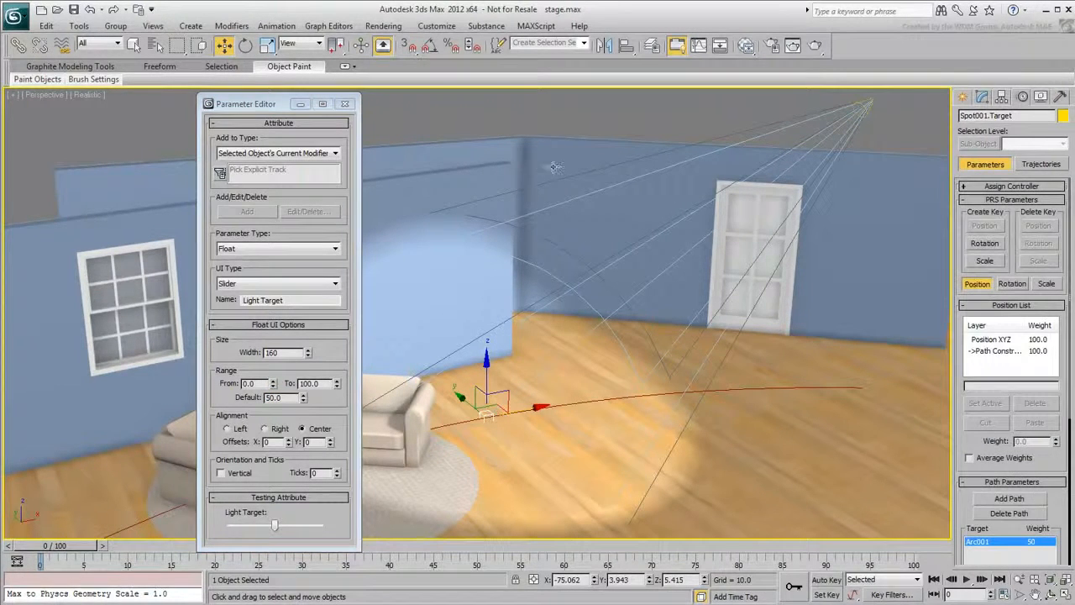
Step: Reselect the wall with its modifier settings shown and add Light Target to its custom attributes
click(553, 166)
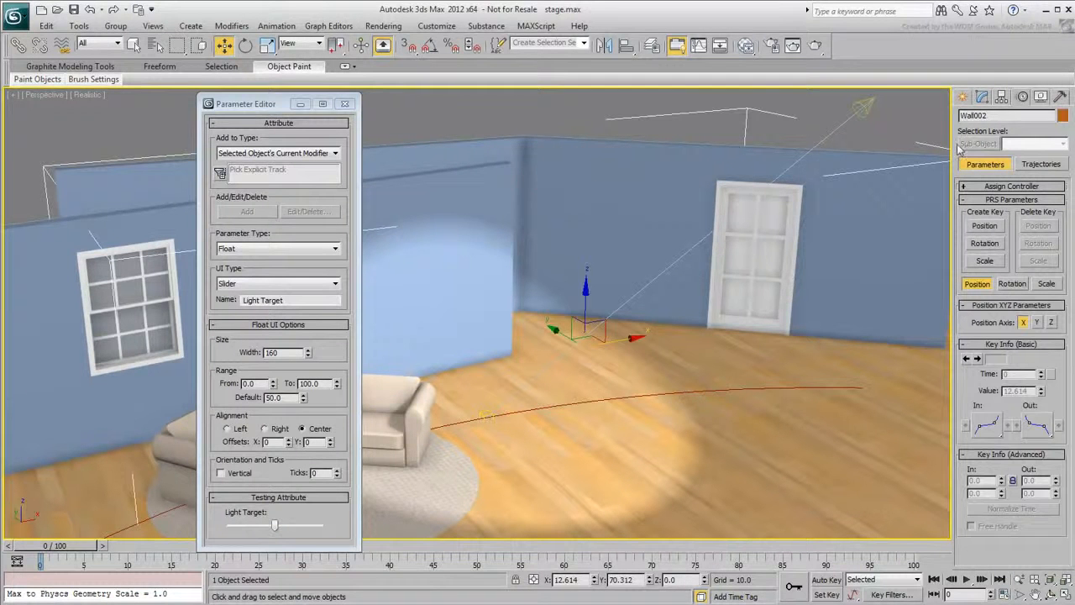
click(980, 98)
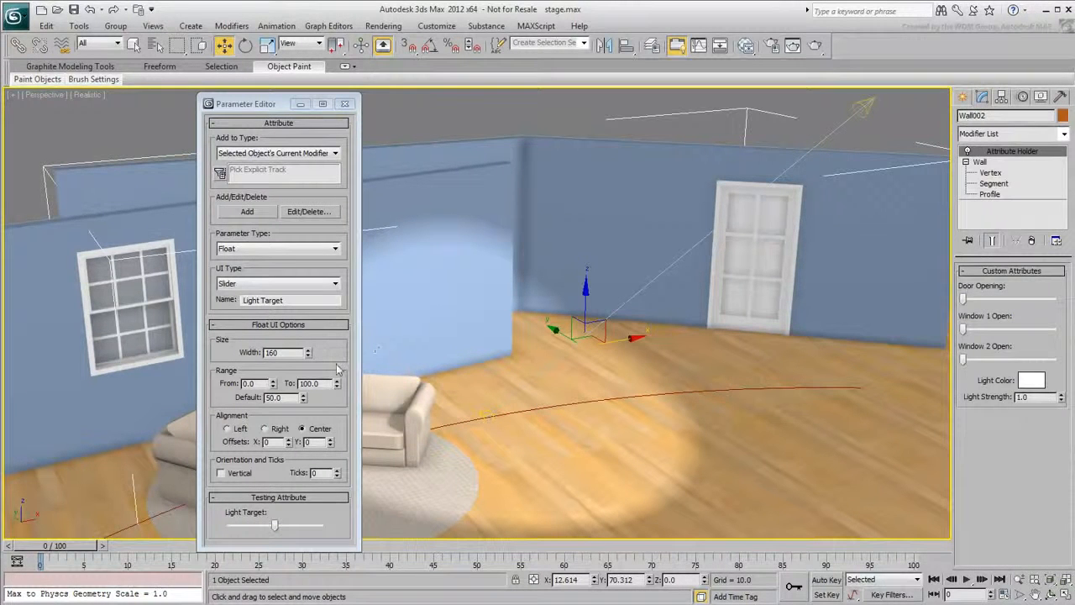
click(247, 213)
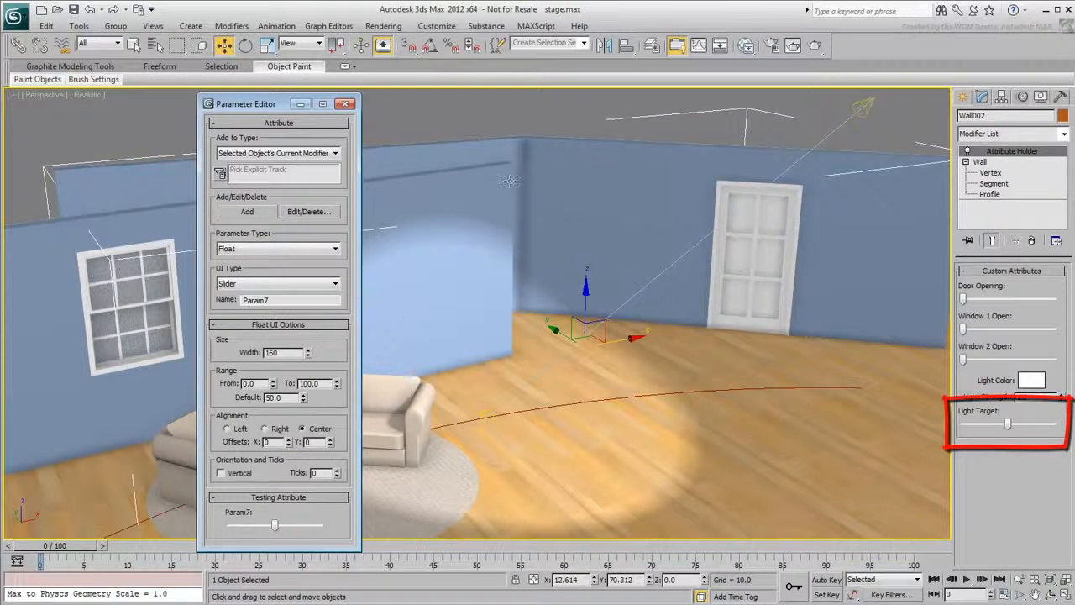
Step: Start a parameter wire from the wall's Light Target custom attribute on its Attribute Holder modifier
right_click(564, 174)
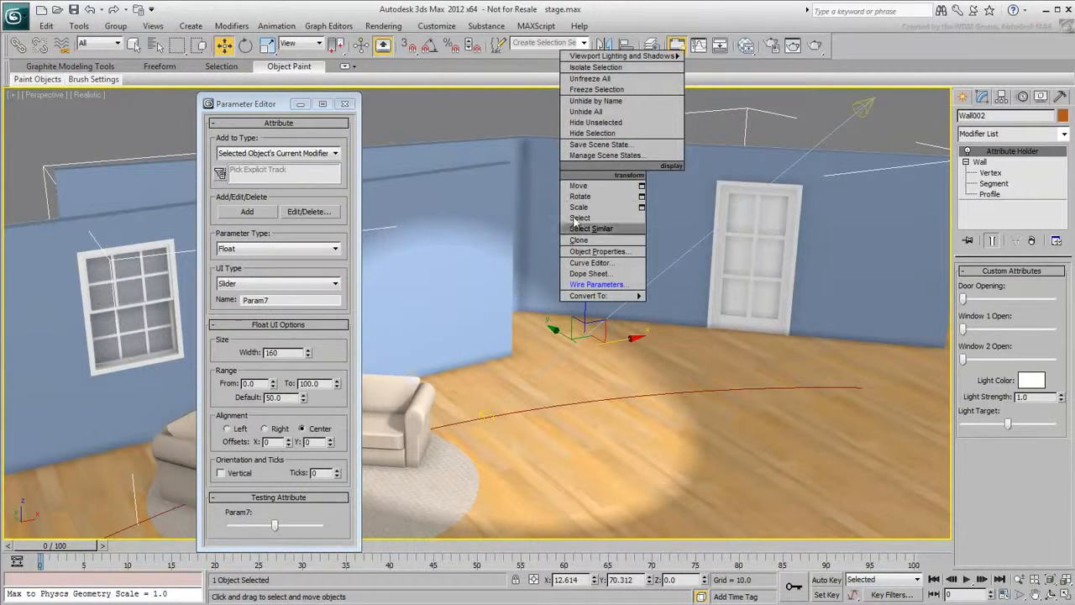
click(586, 285)
click(588, 371)
click(672, 370)
click(794, 372)
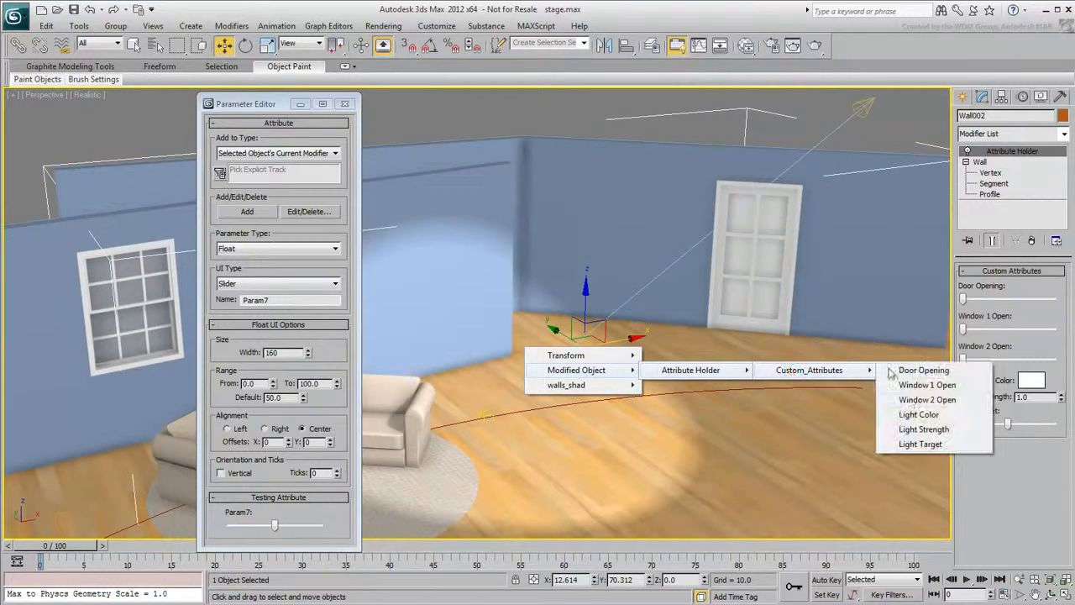
click(911, 443)
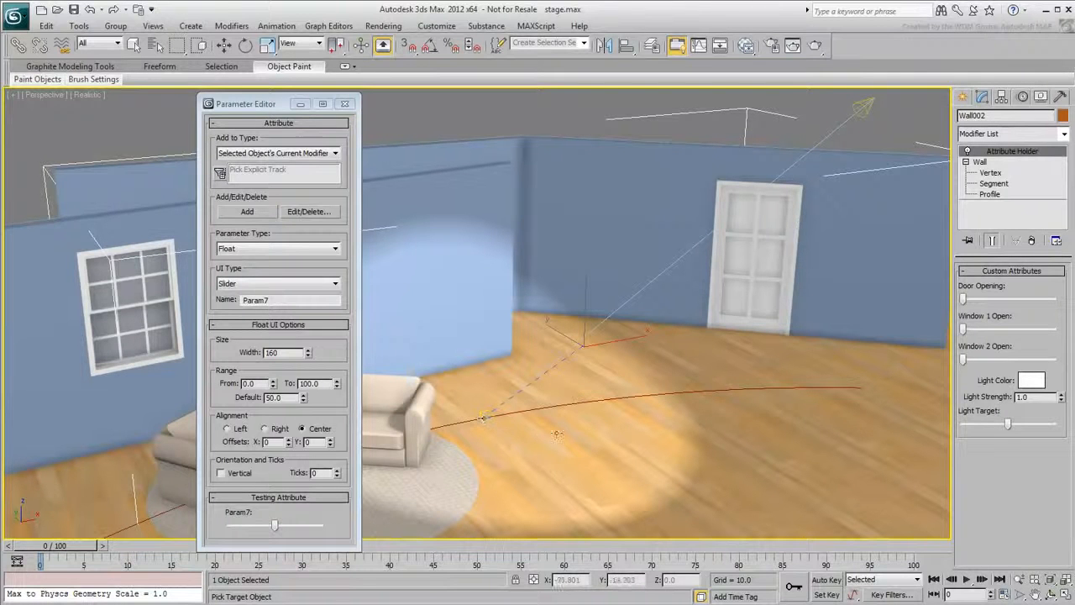
Step: Pick Spot001.Target from the object list as the wire's destination, using its path constraint's Percent parameter
key(h)
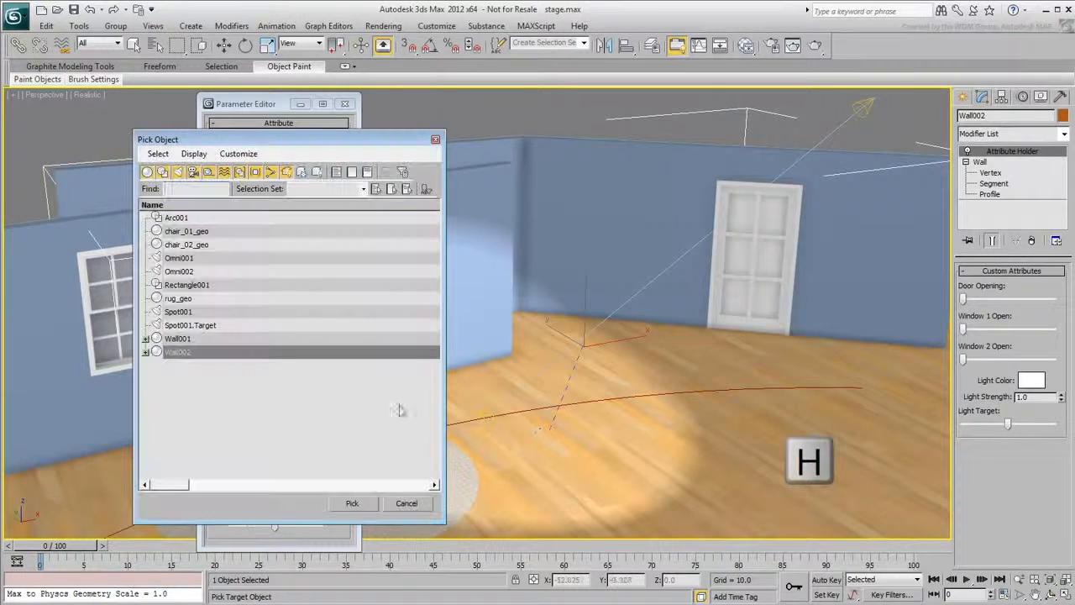
click(192, 326)
click(347, 504)
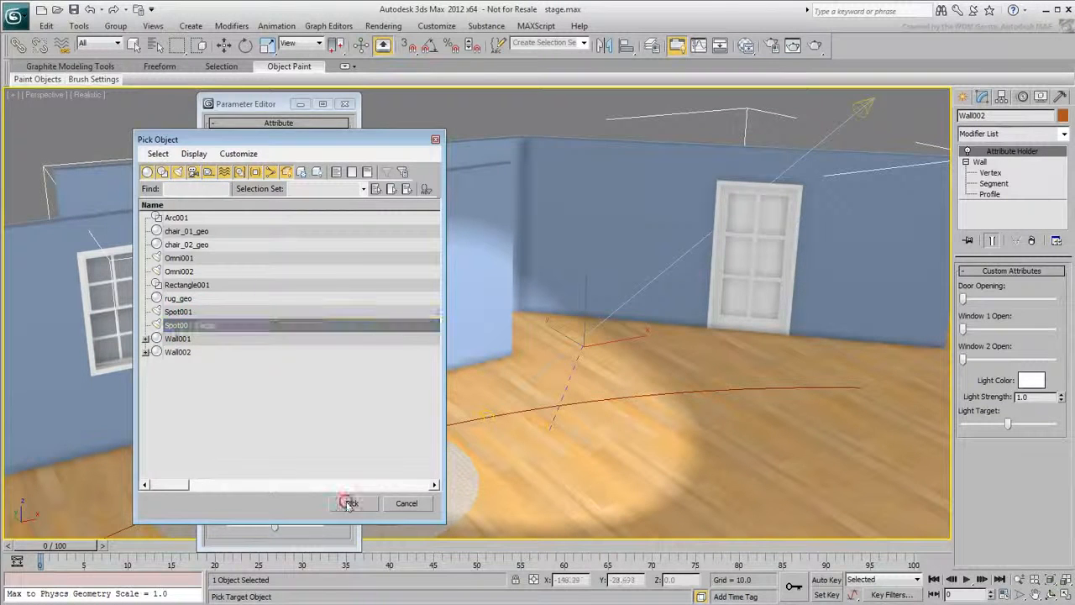
mouse_move(553, 447)
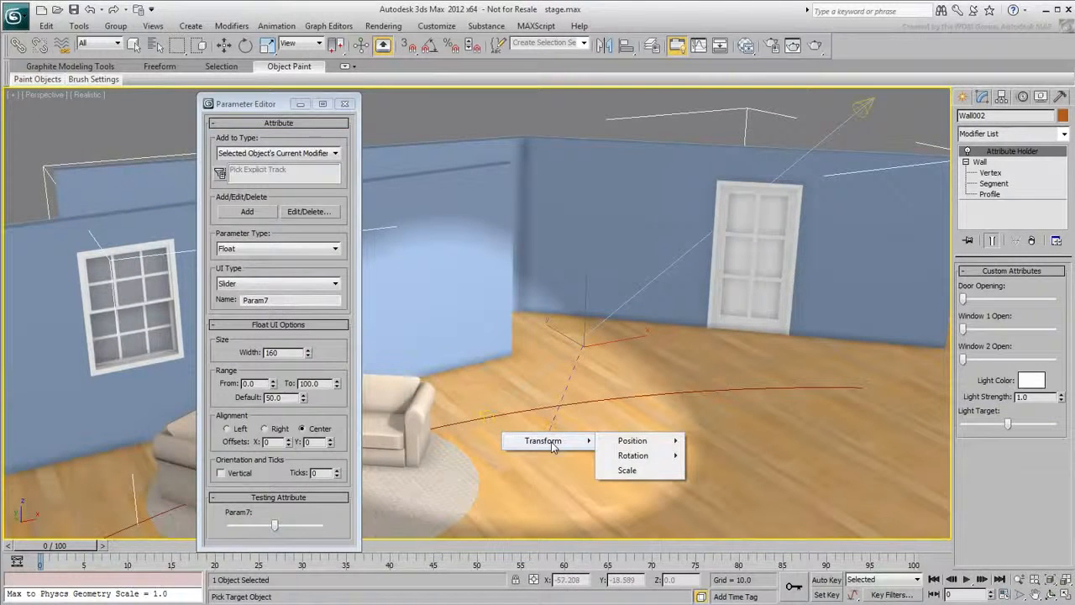
mouse_move(632, 443)
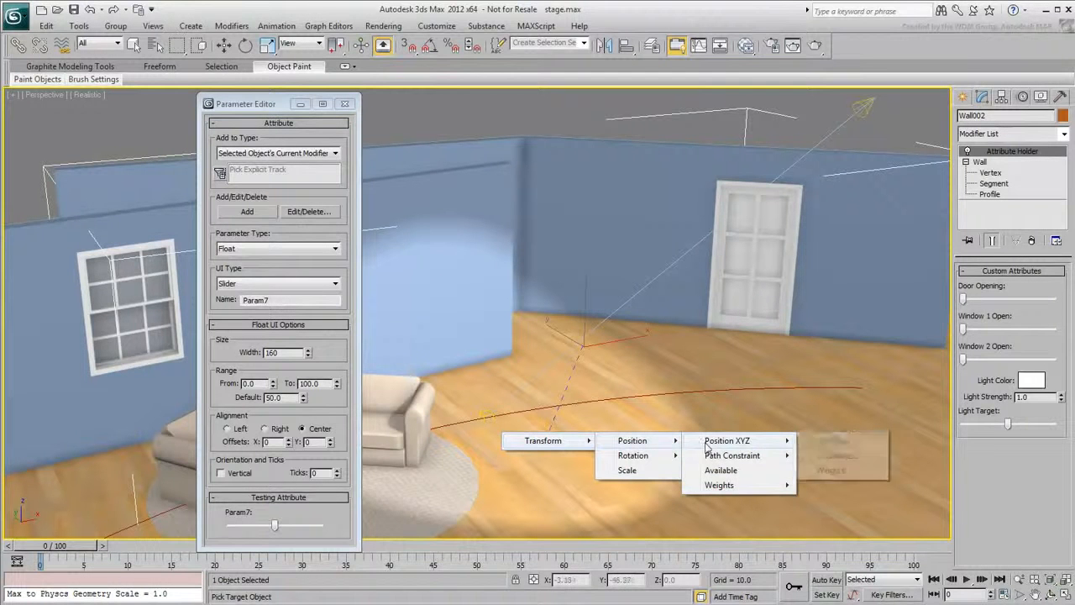
mouse_move(727, 457)
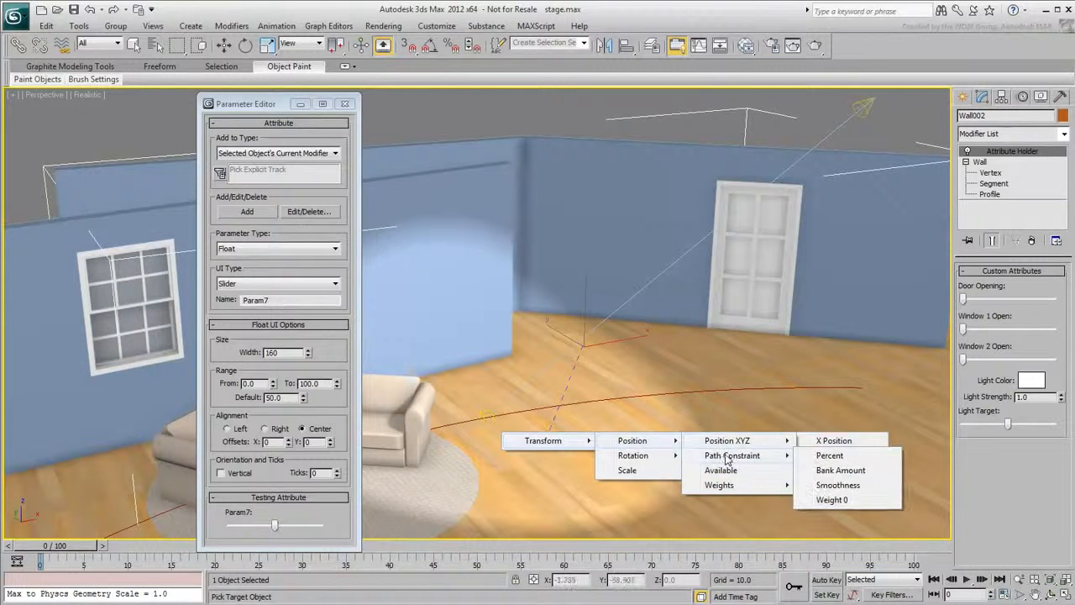
click(828, 456)
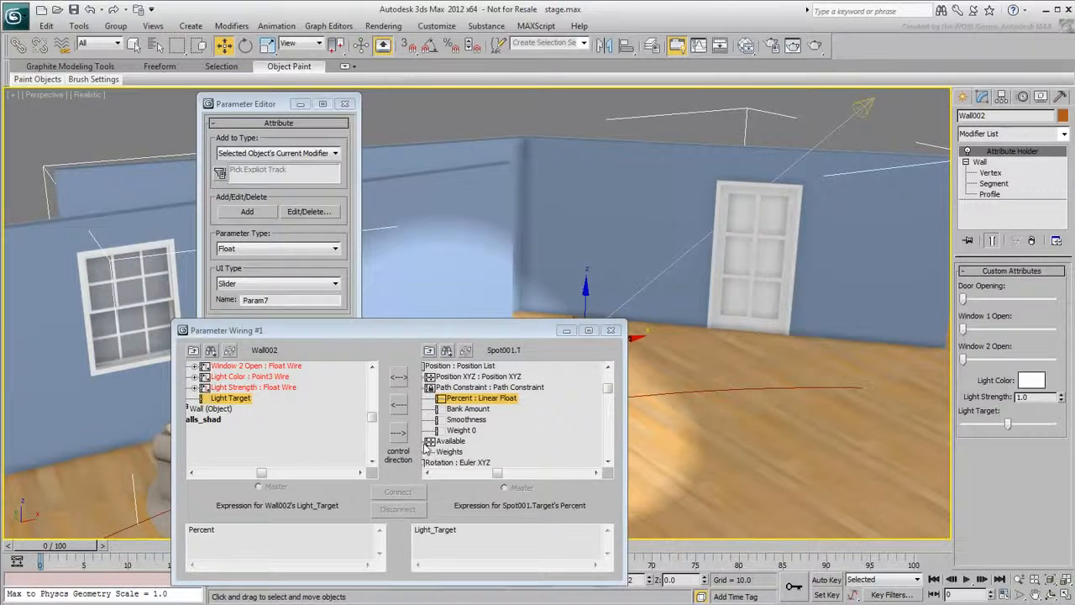
Step: Connect the wire one way from Light Target to Percent and test it with the Light Target slider
click(400, 435)
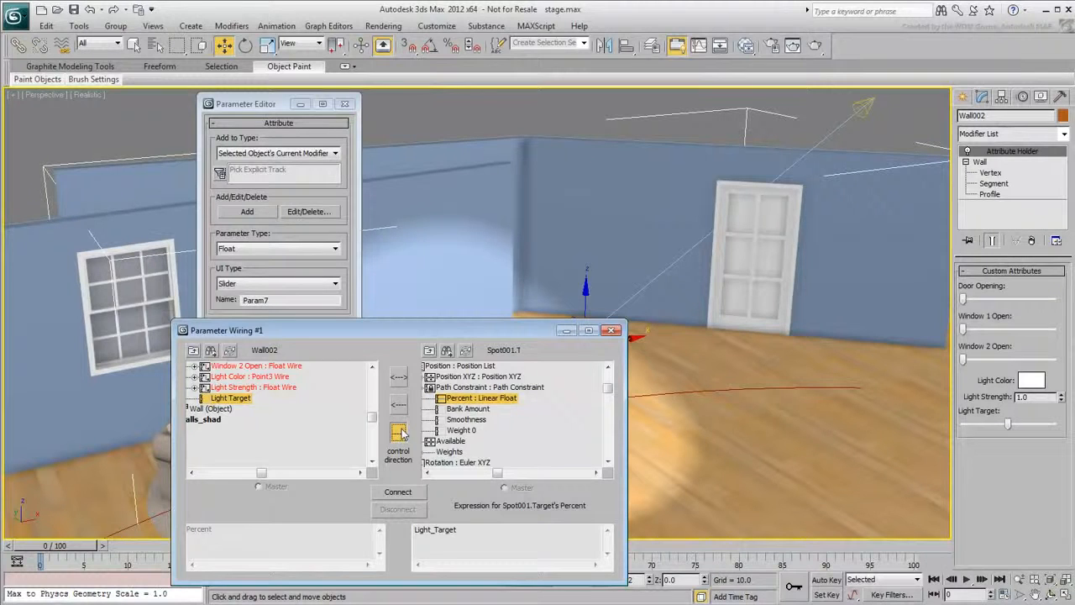
click(398, 493)
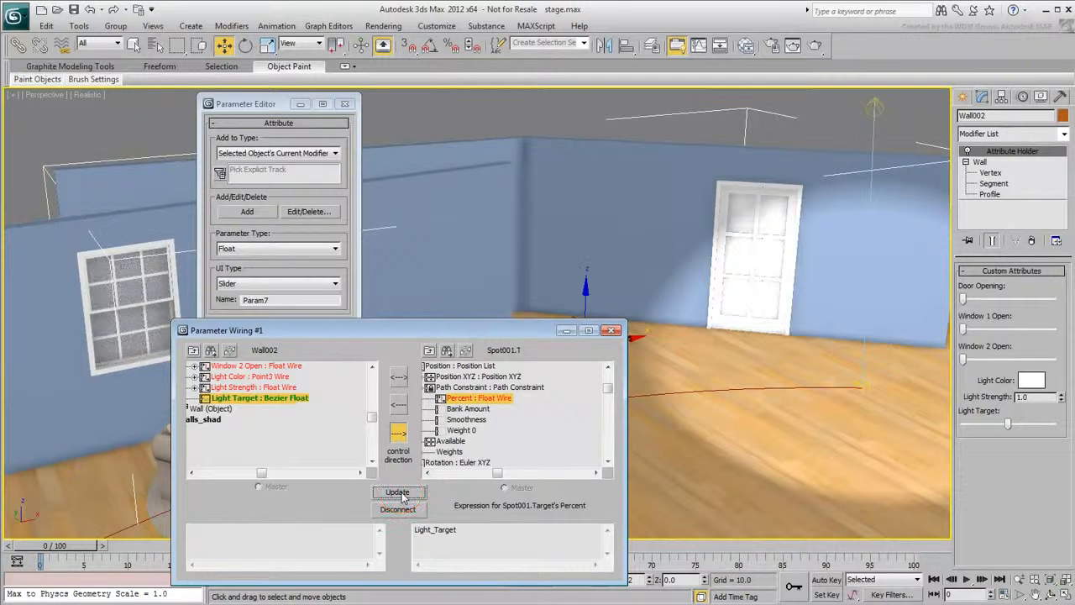
drag(376, 333, 231, 106)
mouse_move(1009, 429)
mouse_down()
mouse_move(995, 430)
mouse_move(1008, 431)
mouse_up()
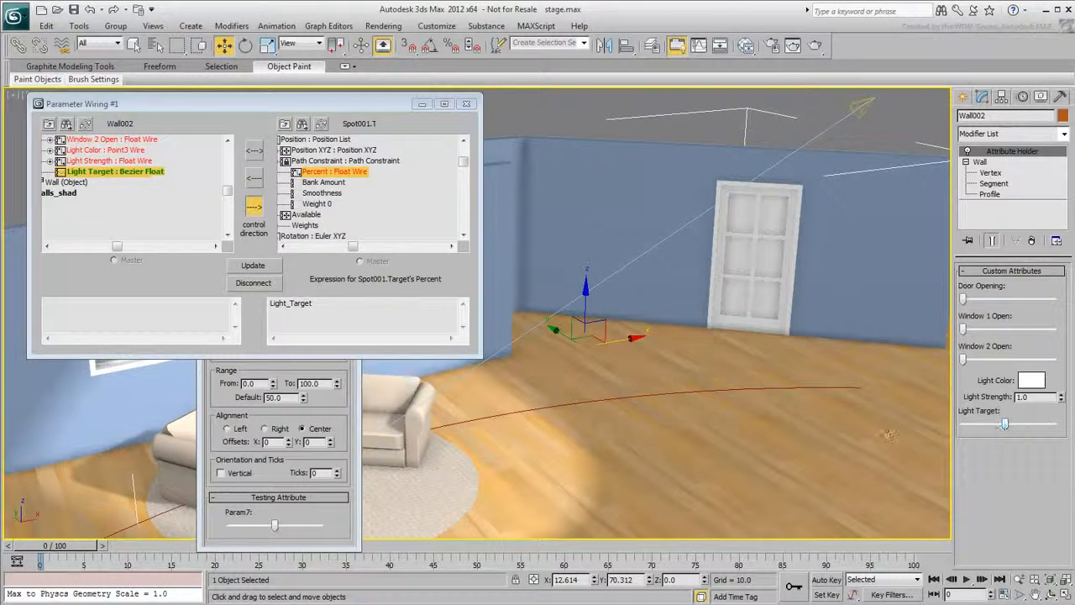
Step: Update the Percent wire expression to Light_Target/100 and test the Light Target slider
drag(187, 106, 354, 265)
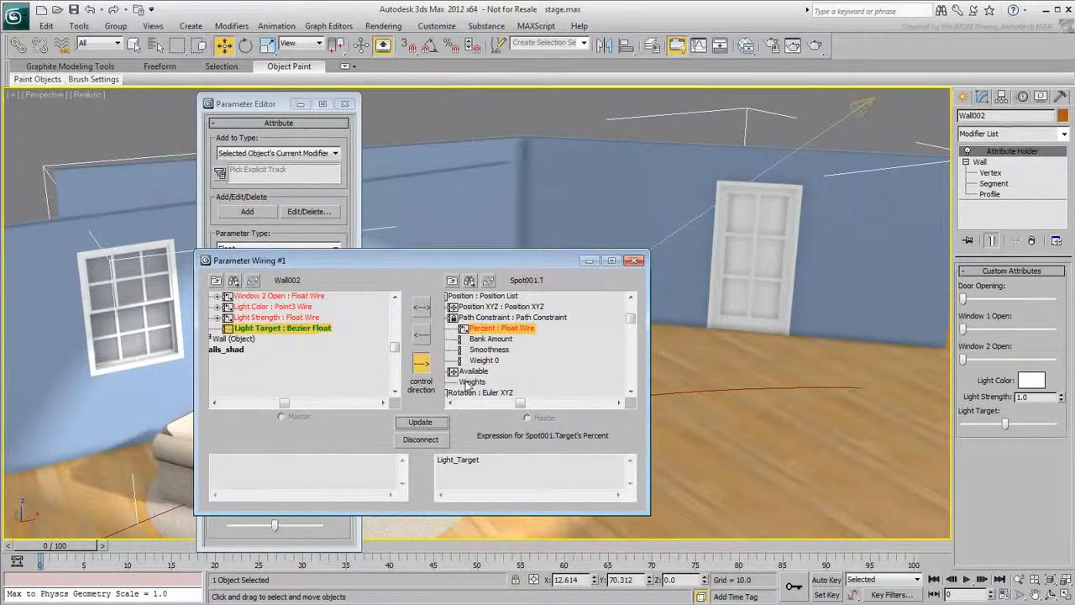
click(514, 458)
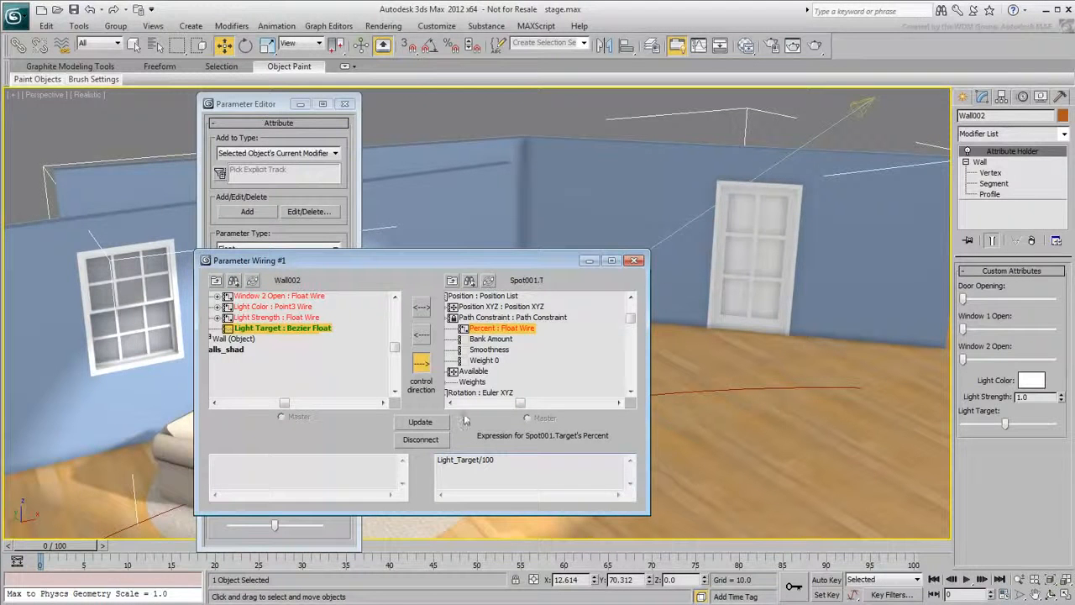
click(420, 421)
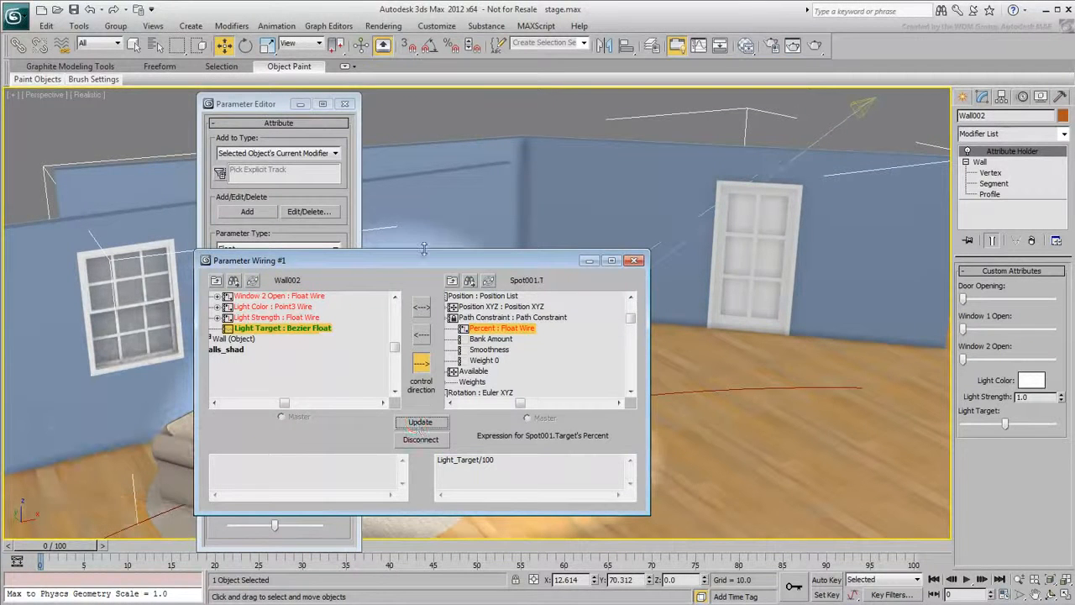
drag(424, 261, 290, 90)
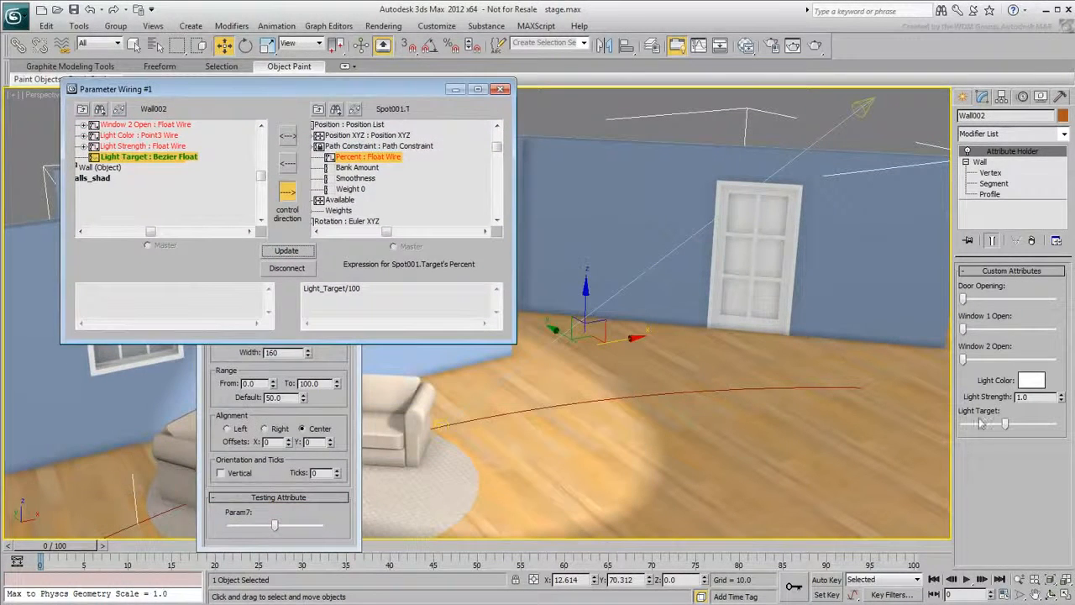
mouse_move(1008, 426)
mouse_down()
mouse_move(953, 430)
mouse_move(1041, 428)
mouse_move(1002, 426)
mouse_move(1012, 427)
mouse_up()
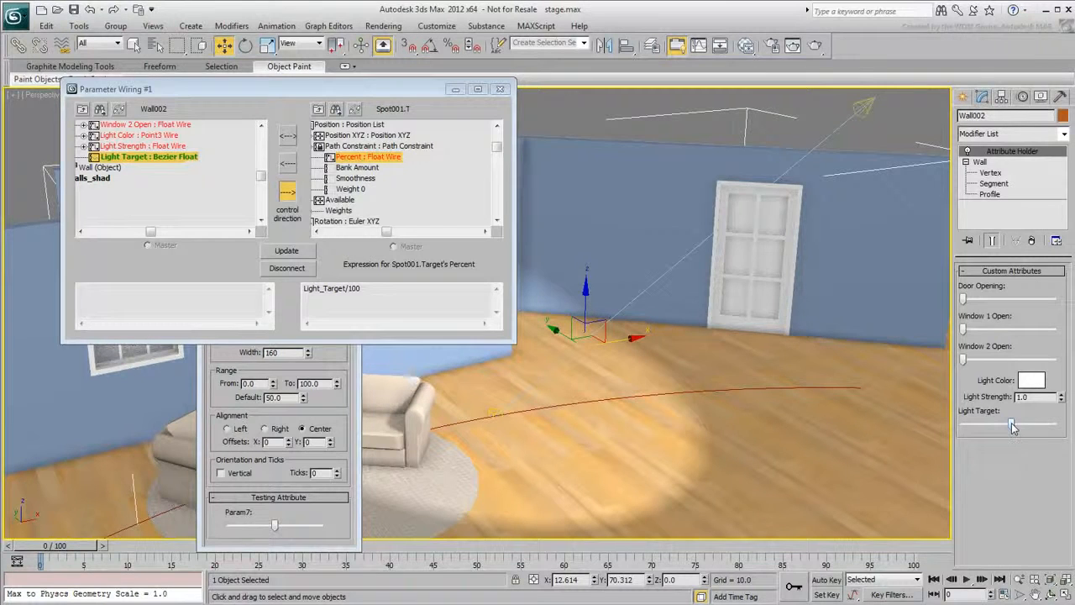
Step: Restore the Percent wire expression to plain Light_Target, update it and try the Light Target slider
click(435, 298)
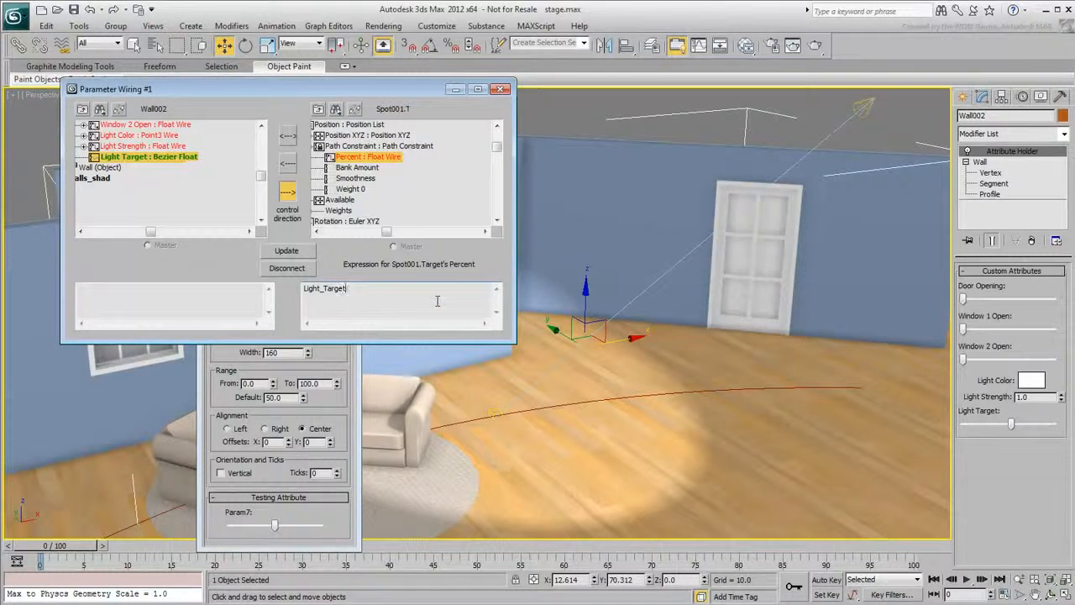
click(286, 250)
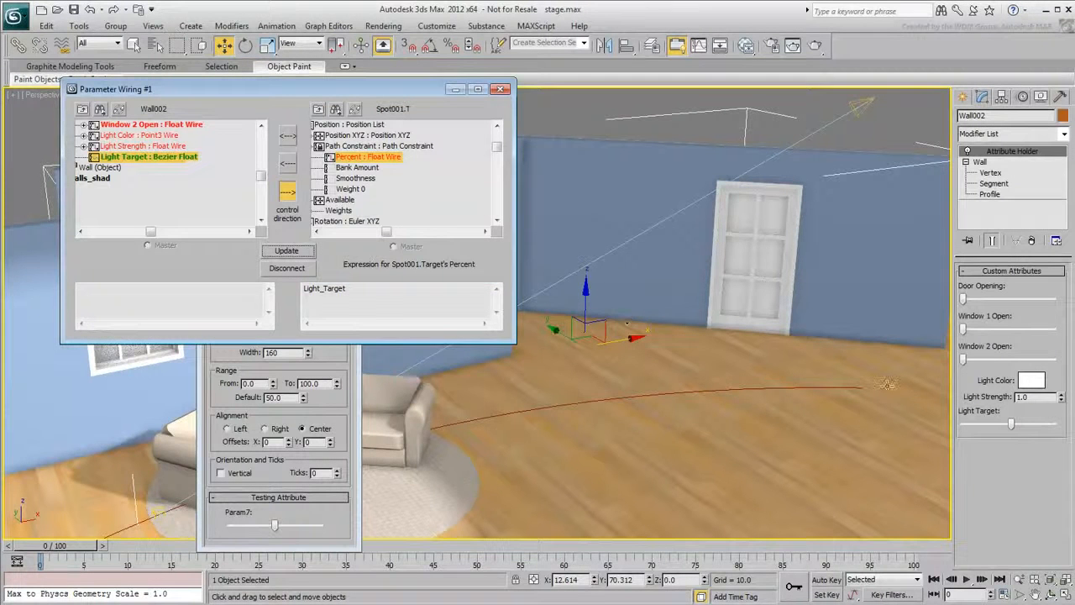
drag(1011, 425, 1008, 426)
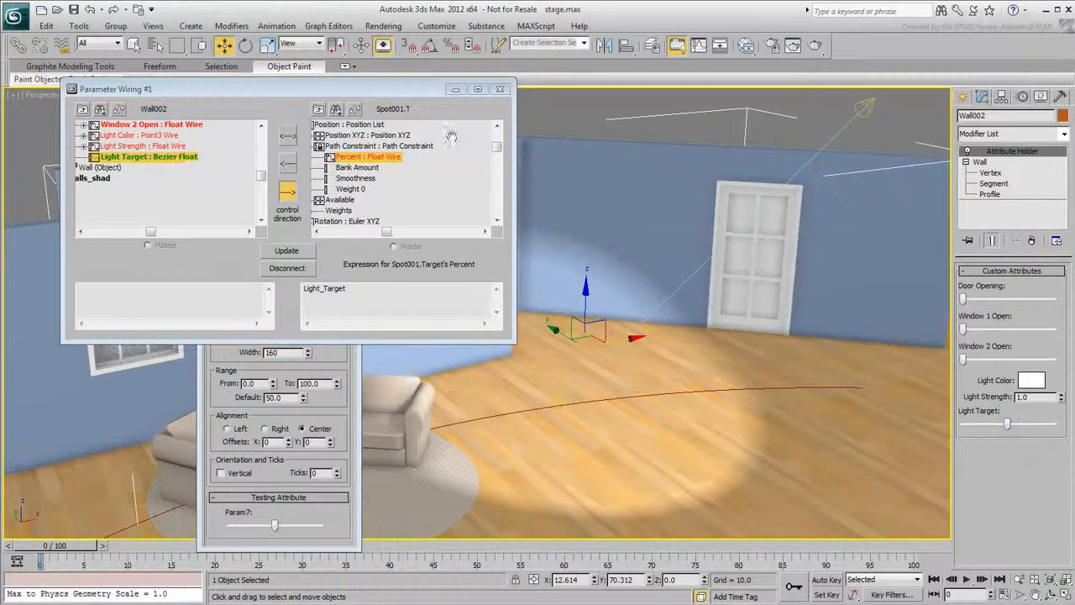
Step: Edit the wall's existing Light Target parameter to a range maximum of 1.0 and apply the change
drag(310, 93, 704, 438)
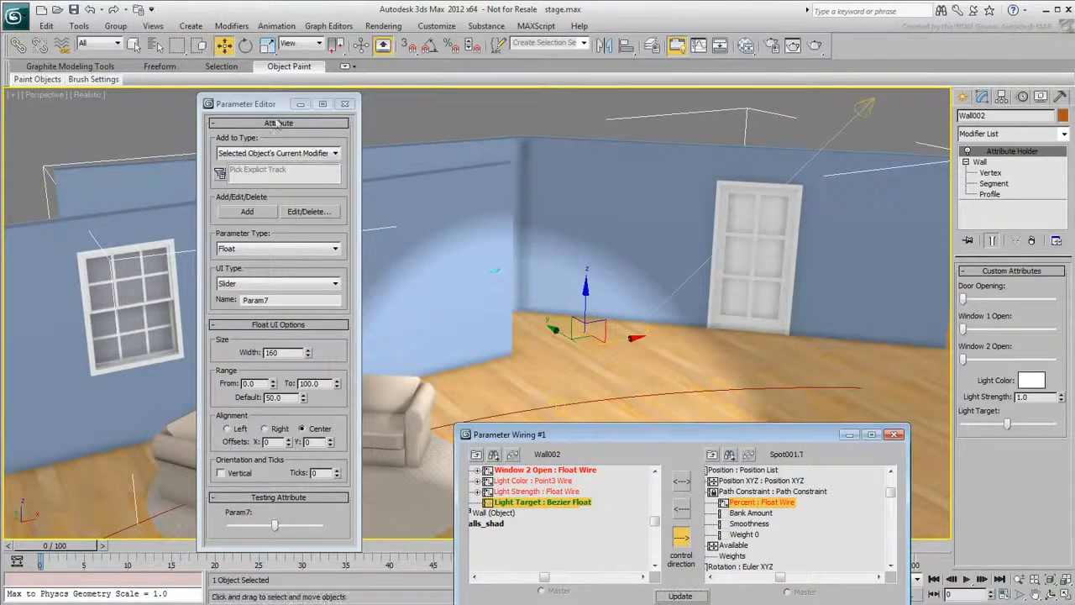
drag(271, 104, 190, 103)
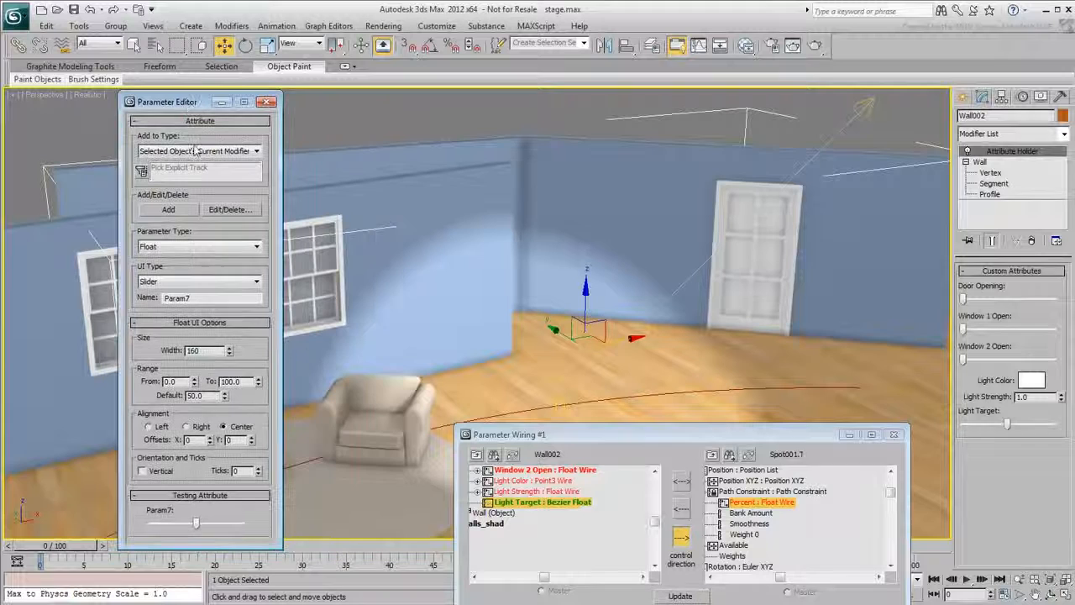
click(231, 210)
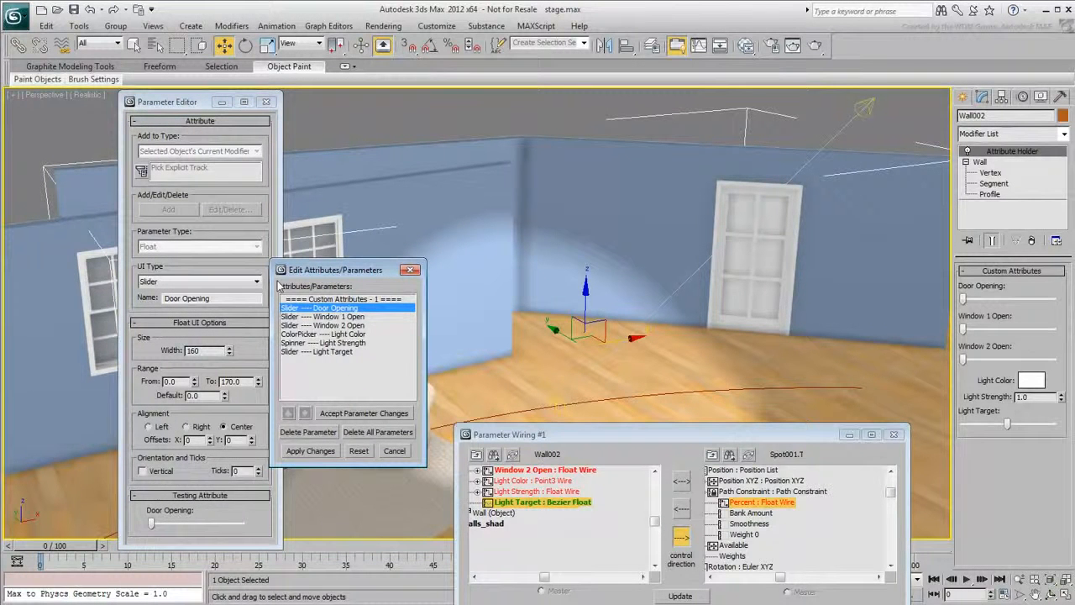
click(302, 352)
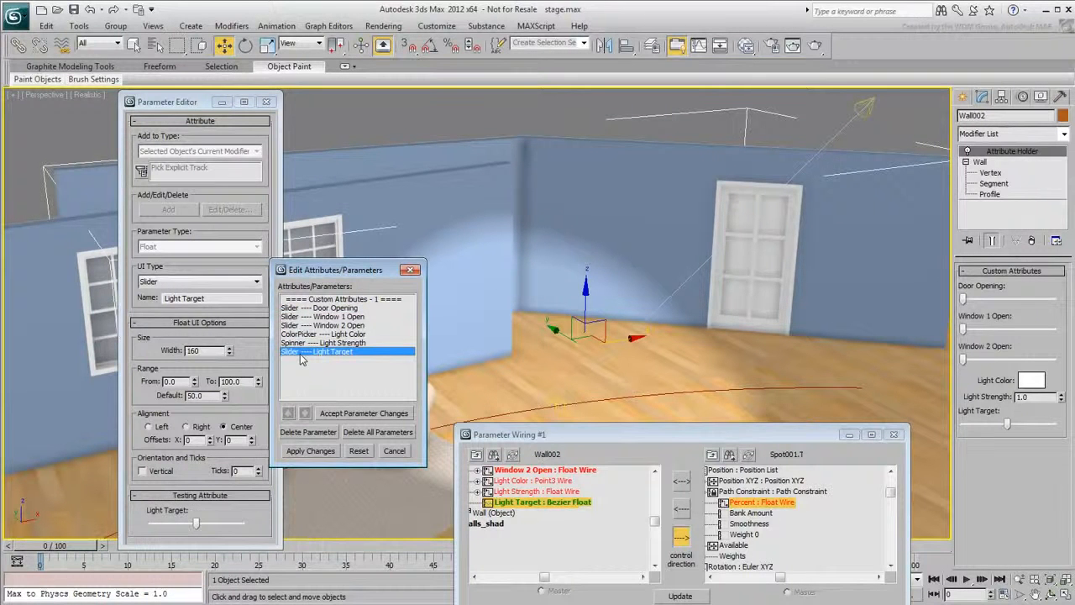
double_click(240, 382)
text(1.0)
key(Tab)
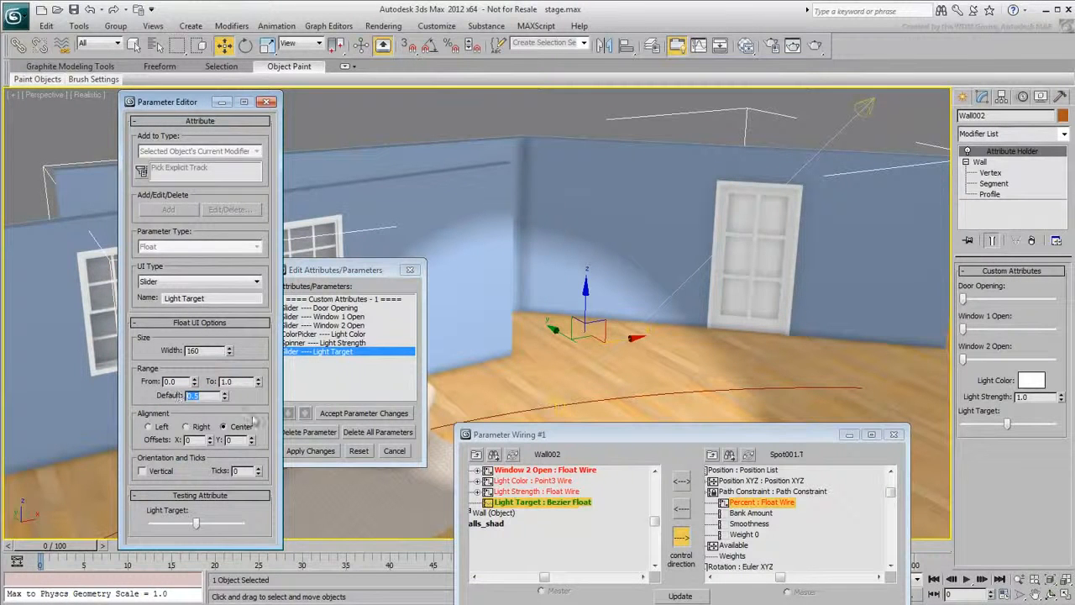
click(309, 451)
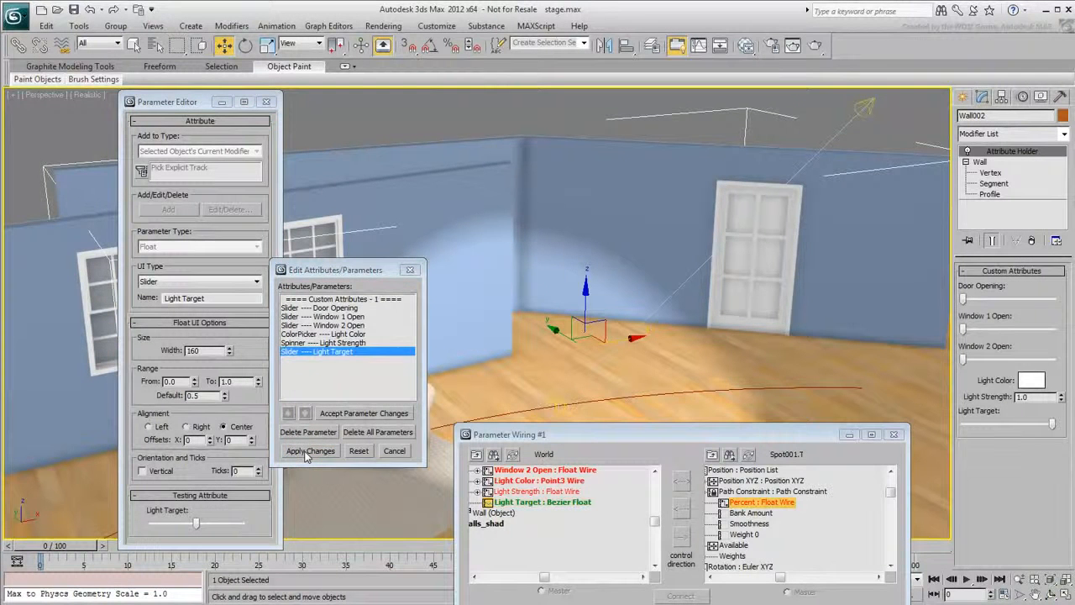
drag(384, 274, 339, 275)
click(364, 270)
Step: Test the spotlight's movement with the Light Target slider, and close the Parameter Wiring and Parameter Editor windows
drag(615, 437, 244, 104)
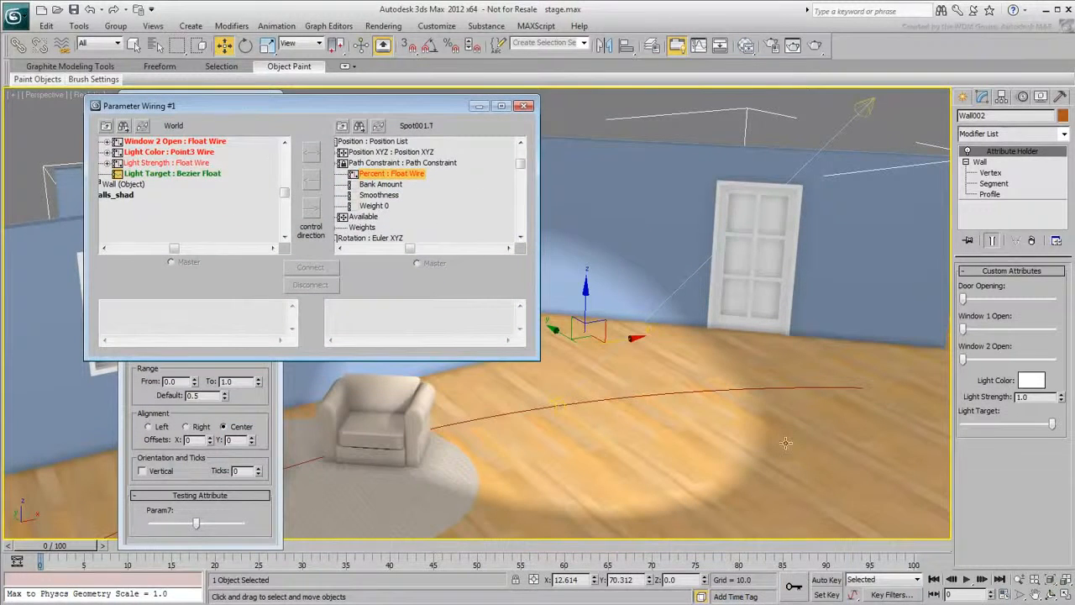
drag(1055, 425, 1013, 442)
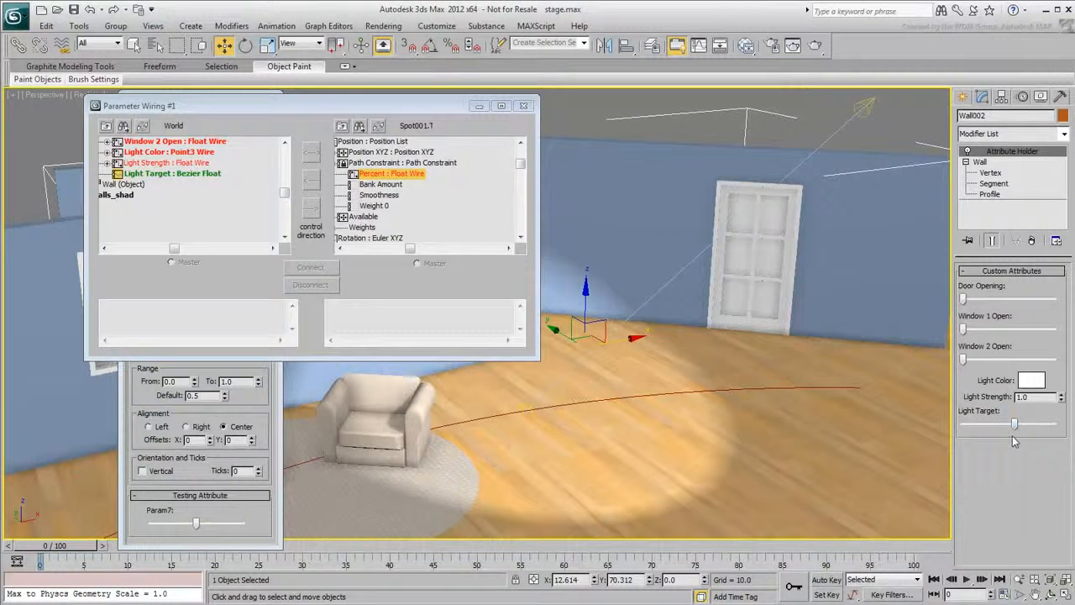
click(524, 105)
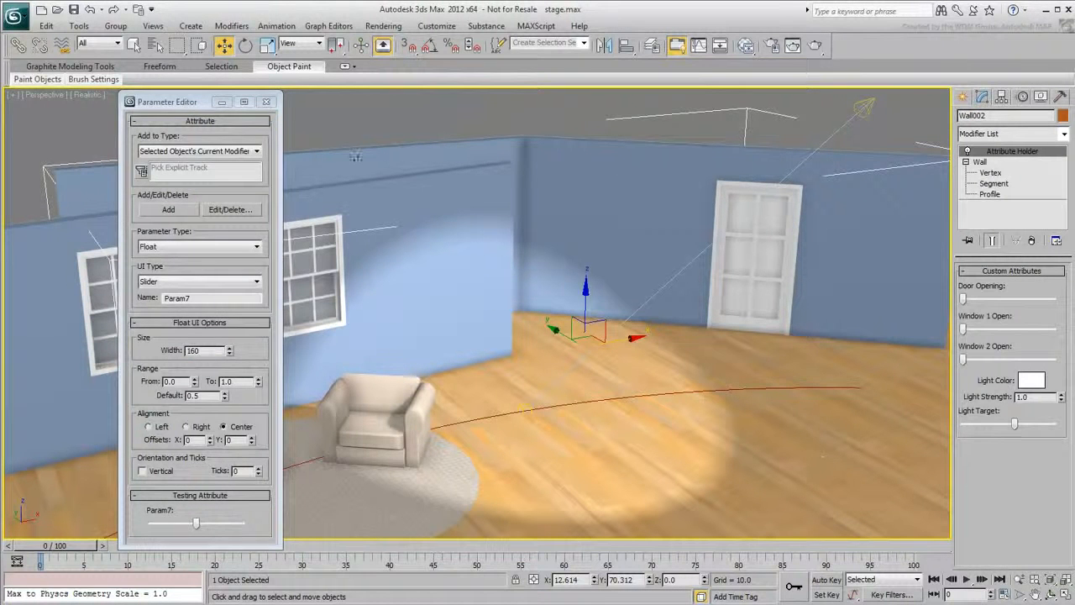
click(266, 101)
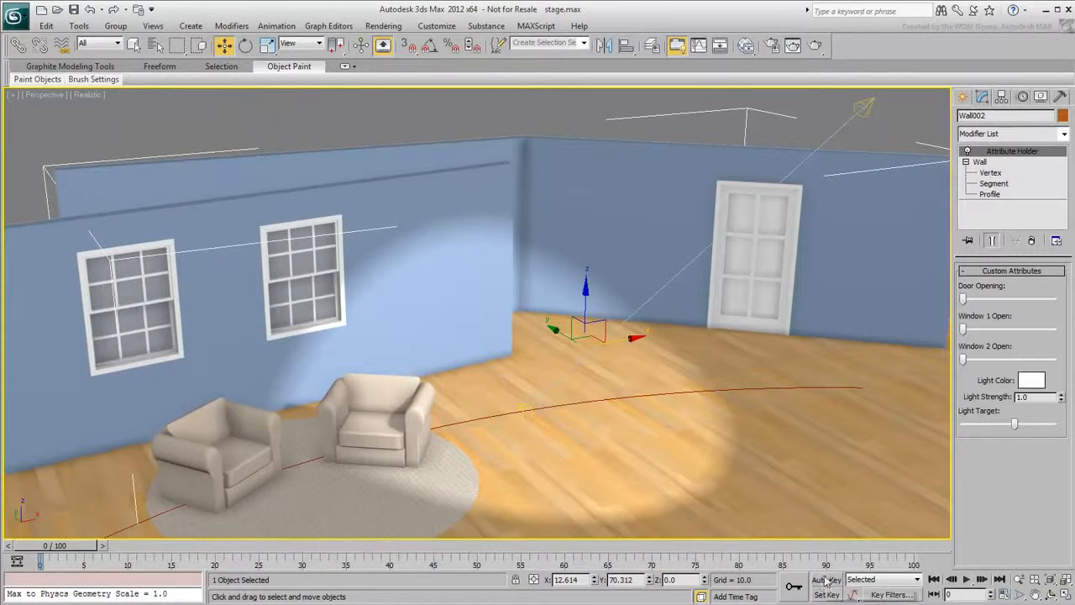
Step: Turn on Auto Key and animate Door Opening, swinging the door open from about frame 16 and closing it at frame 83
click(826, 580)
drag(64, 546, 193, 547)
drag(964, 300, 968, 302)
drag(185, 546, 337, 546)
drag(968, 300, 1033, 304)
drag(337, 546, 744, 546)
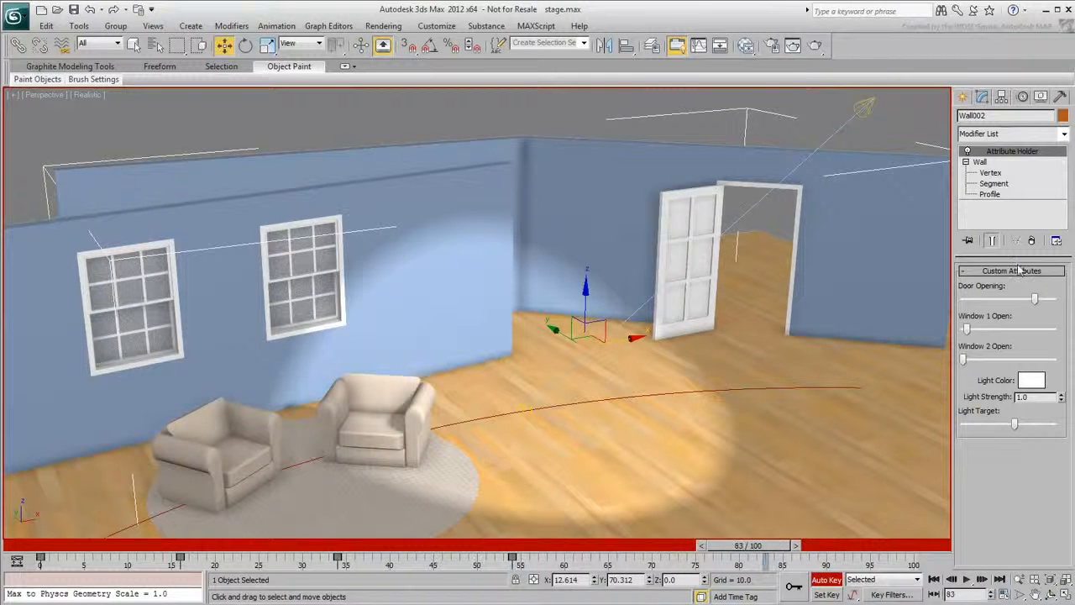
drag(1034, 299, 964, 299)
Step: Animate the windows, opening Window 1 at frame 44, raising Window 2 Open, and partly closing Window 1 at about frame 74
drag(746, 546, 425, 546)
key(w)
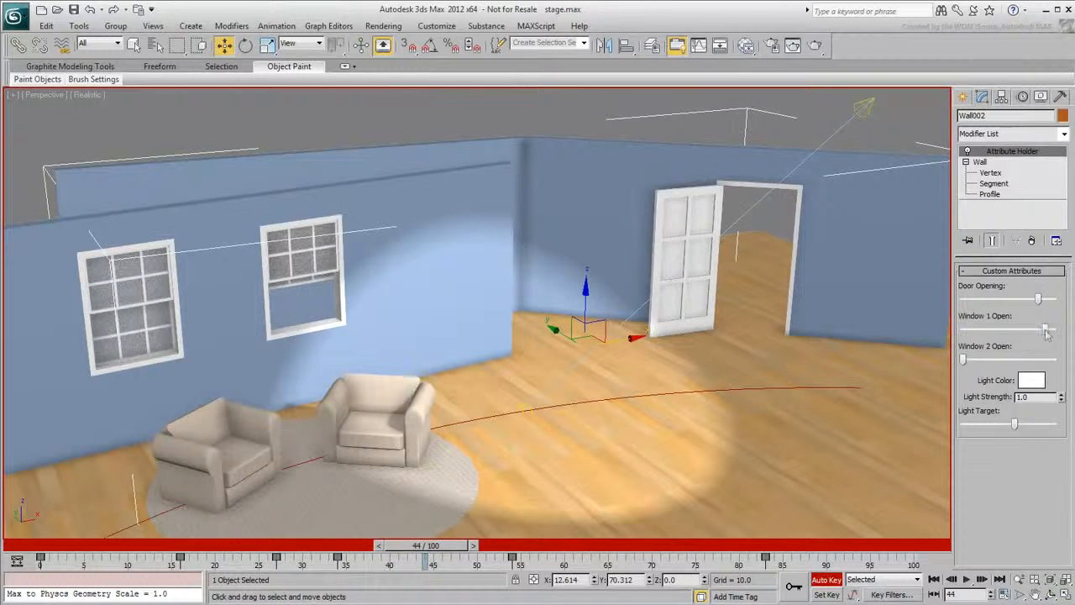
drag(963, 359, 1012, 359)
drag(436, 547, 677, 549)
drag(1044, 330, 985, 332)
Step: Animate Light Target, moving it toward the door at about frame 11 and back toward the chairs at about frame 95
drag(664, 548, 145, 546)
key(w)
drag(1016, 427, 1040, 425)
drag(168, 546, 853, 546)
drag(1040, 424, 1000, 425)
Step: At frame 22, key Light Color to orange (232, 175, 0) and Light Strength to 1.4
drag(853, 546, 239, 546)
click(1031, 381)
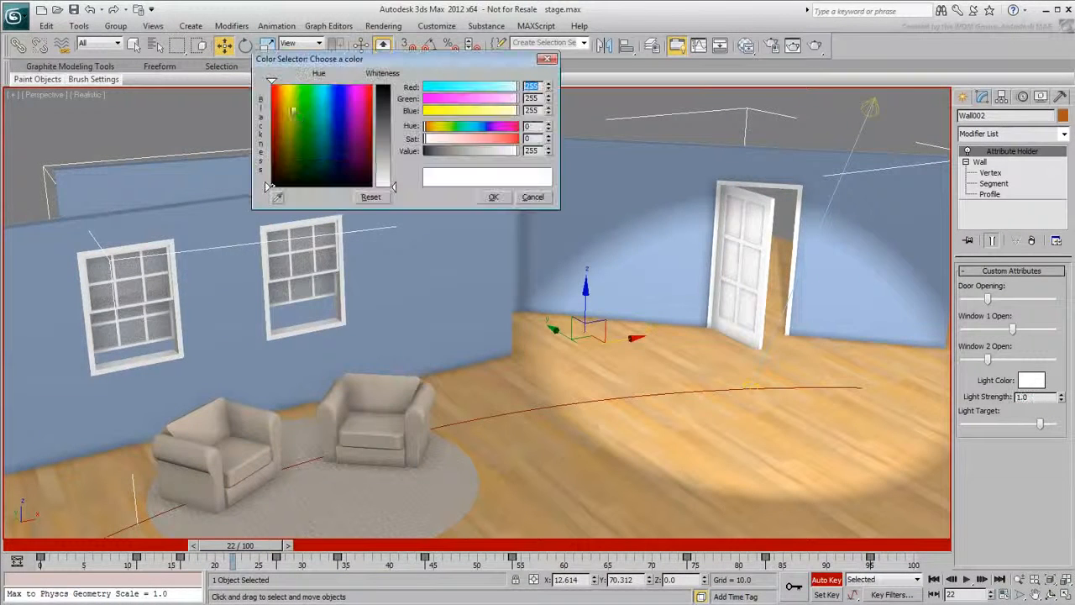
drag(288, 101, 285, 94)
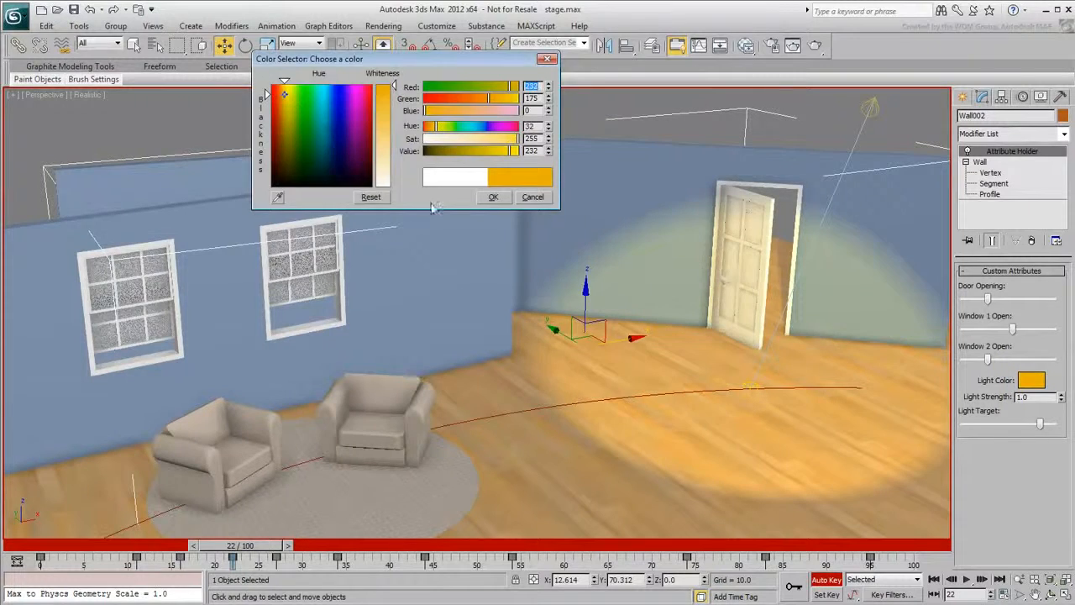
click(493, 196)
click(1061, 393)
Step: At frame 82, key Light Color to a green with hue 80 and value 210, and Light Strength to 1.6
drag(265, 545, 760, 546)
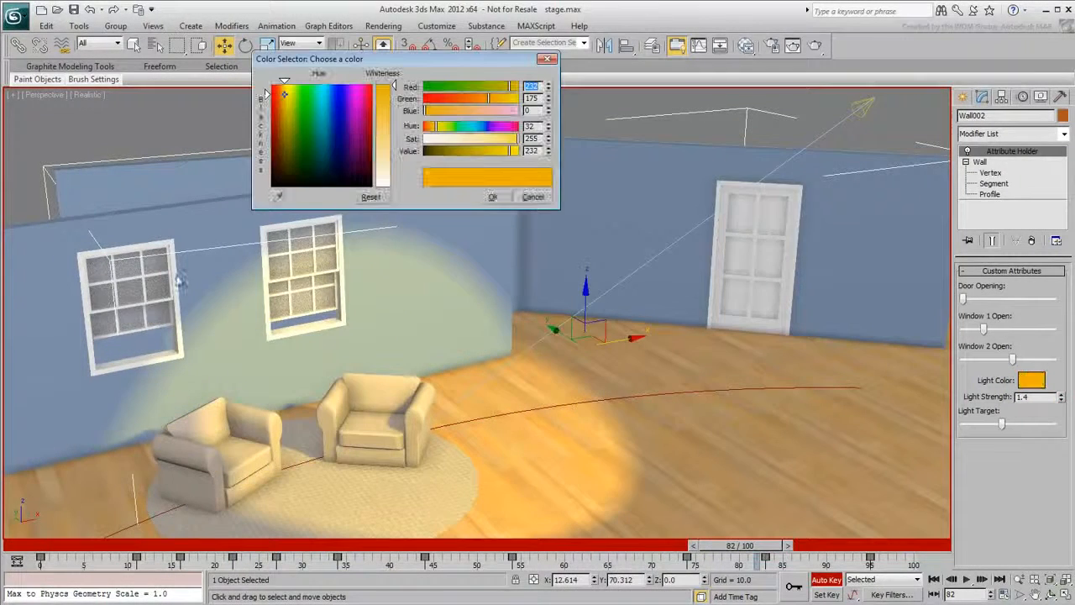
drag(339, 103, 308, 100)
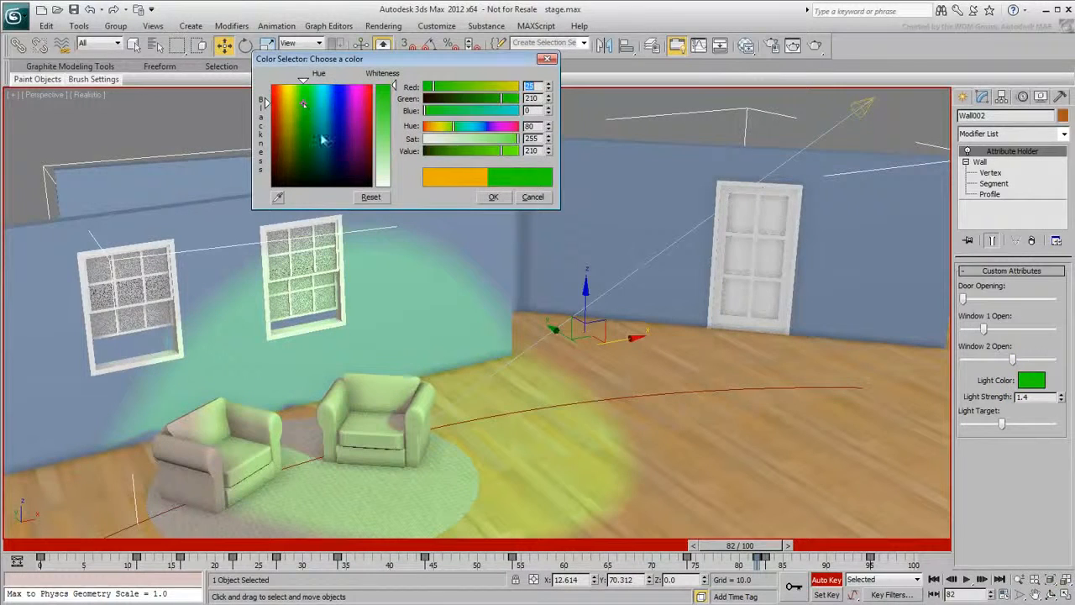
click(493, 196)
drag(1061, 394, 1061, 388)
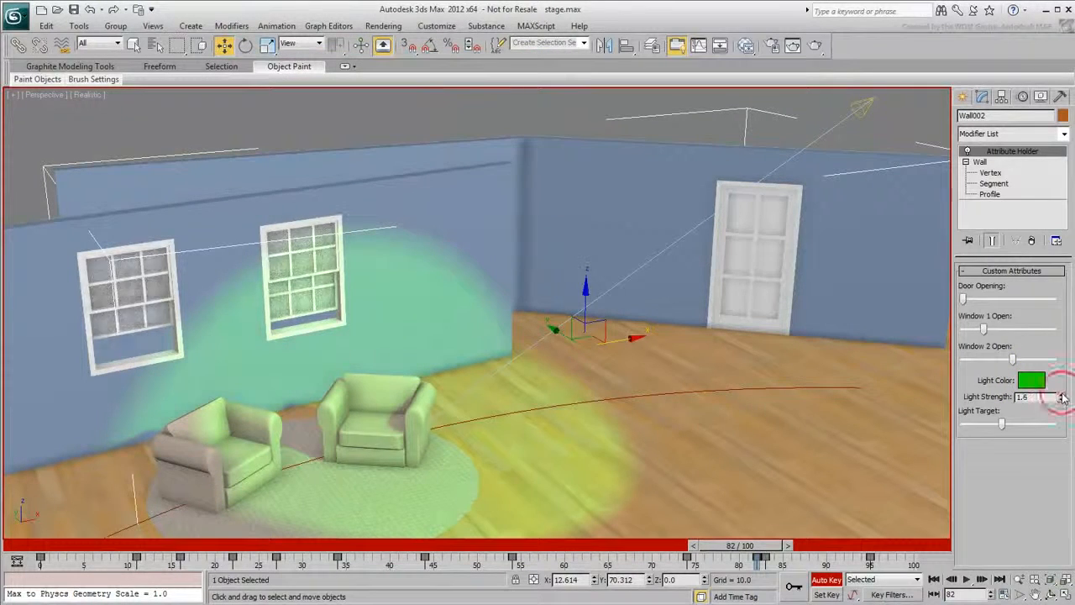
Step: Turn off Auto Key and scrub through the timeline to review the animation
click(825, 579)
drag(18, 550, 722, 573)
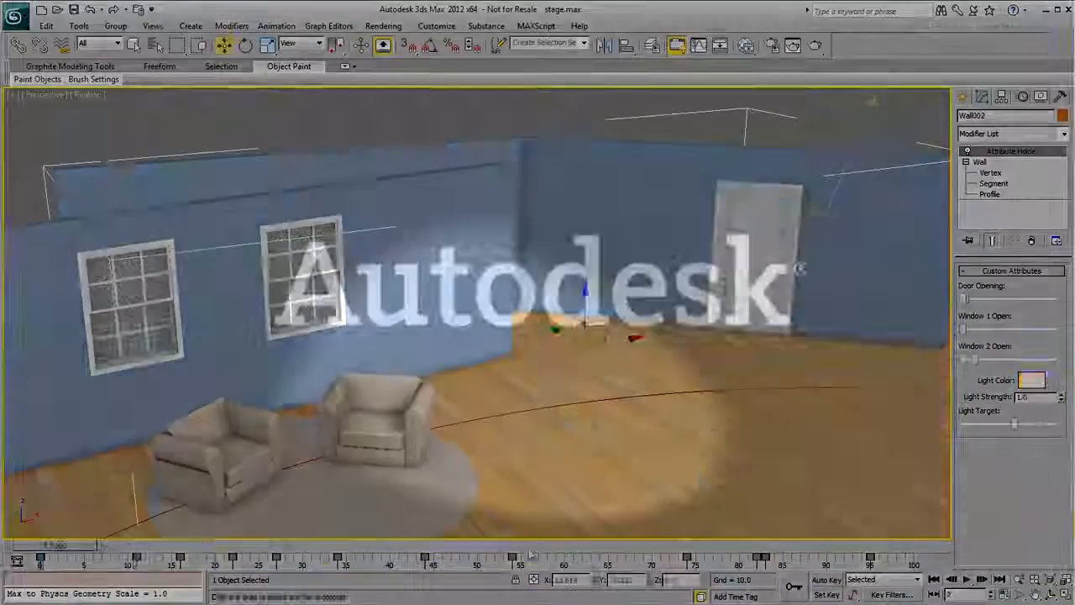